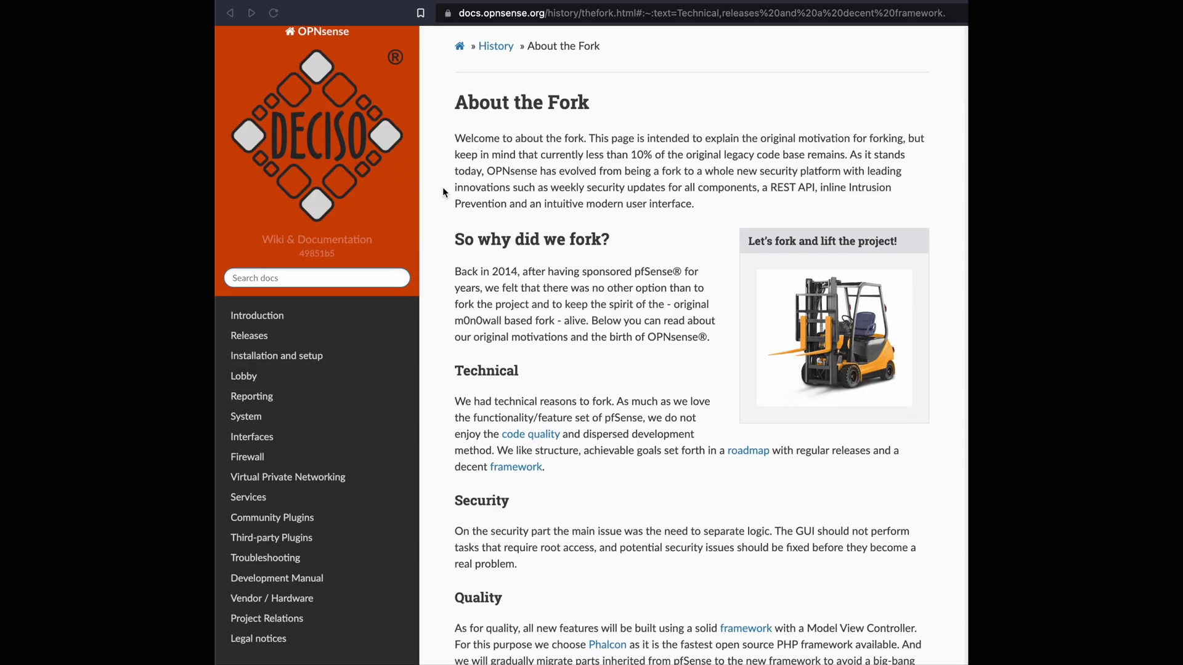
Scroll the About the Fork page down to the Closing thoughts section and footer.
scroll(443, 188, "down", 2)
scroll(443, 188, "down", 3)
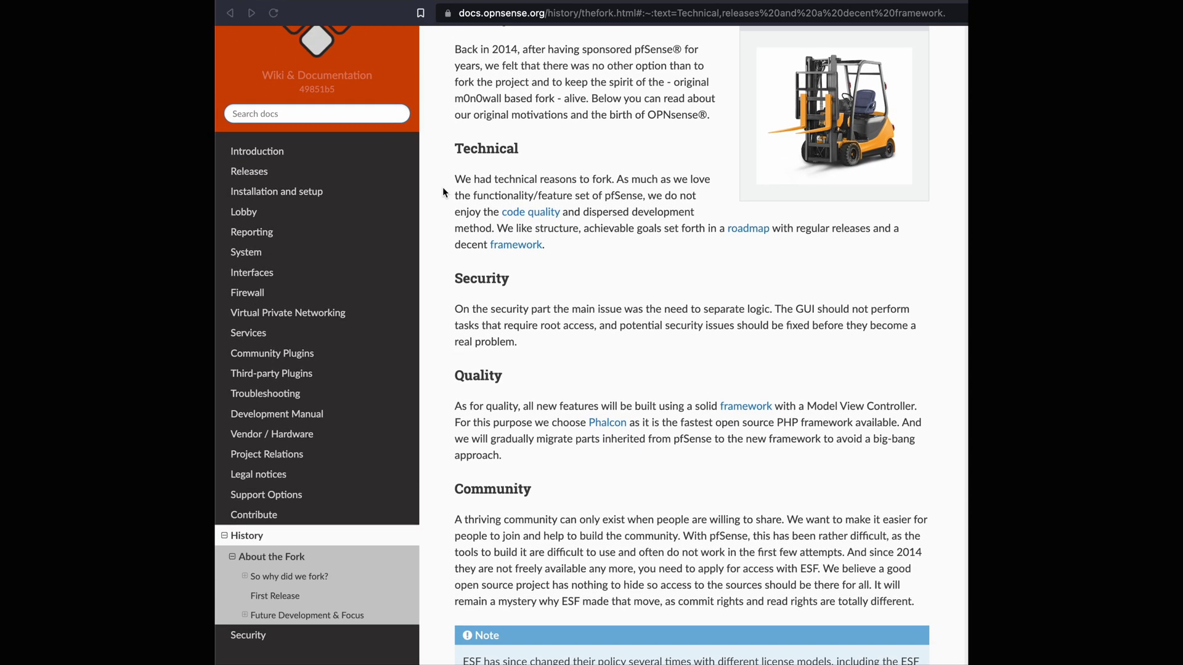
scroll(443, 188, "down", 7)
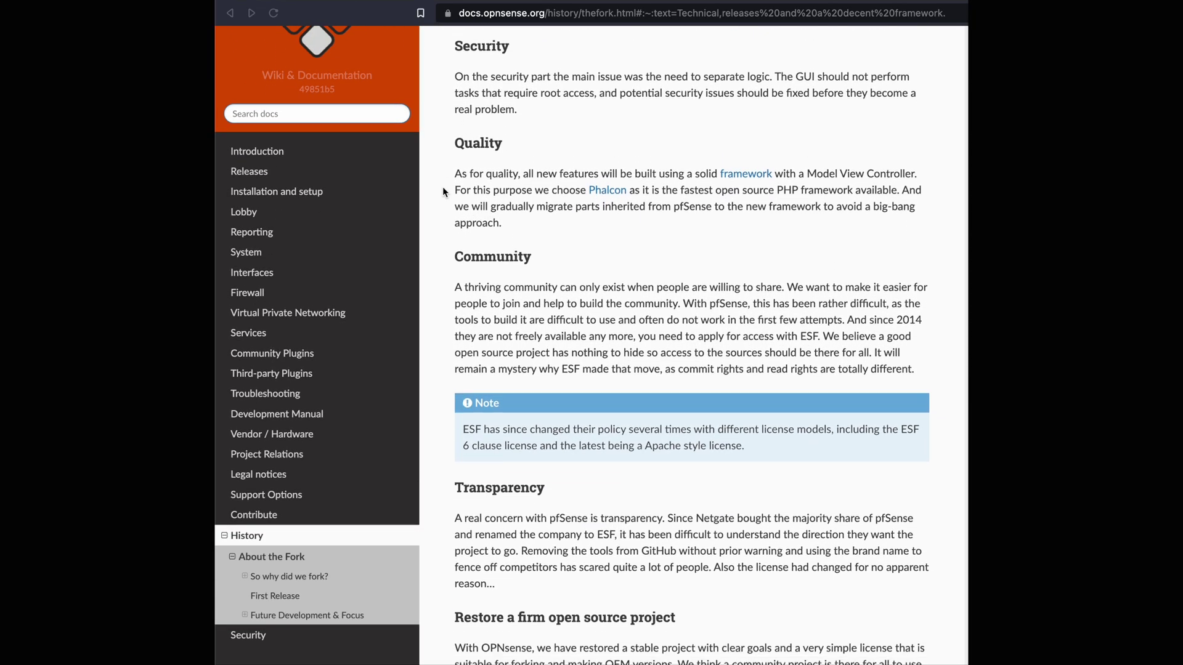
scroll(442, 188, "down", 2)
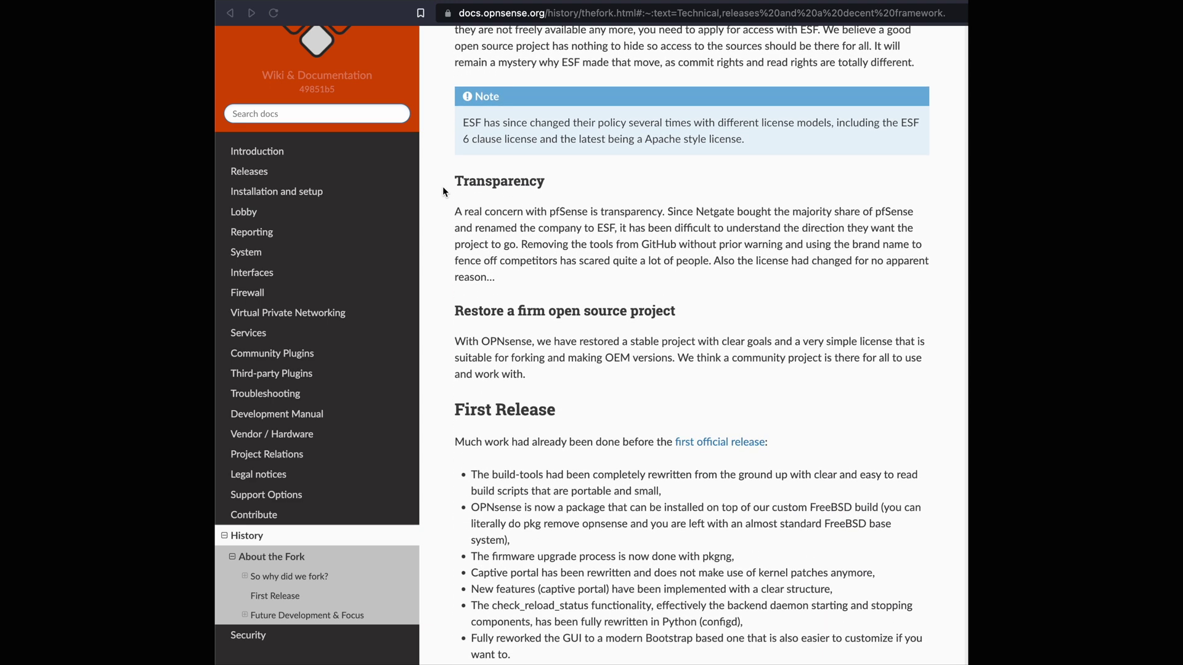
scroll(443, 188, "down", 9)
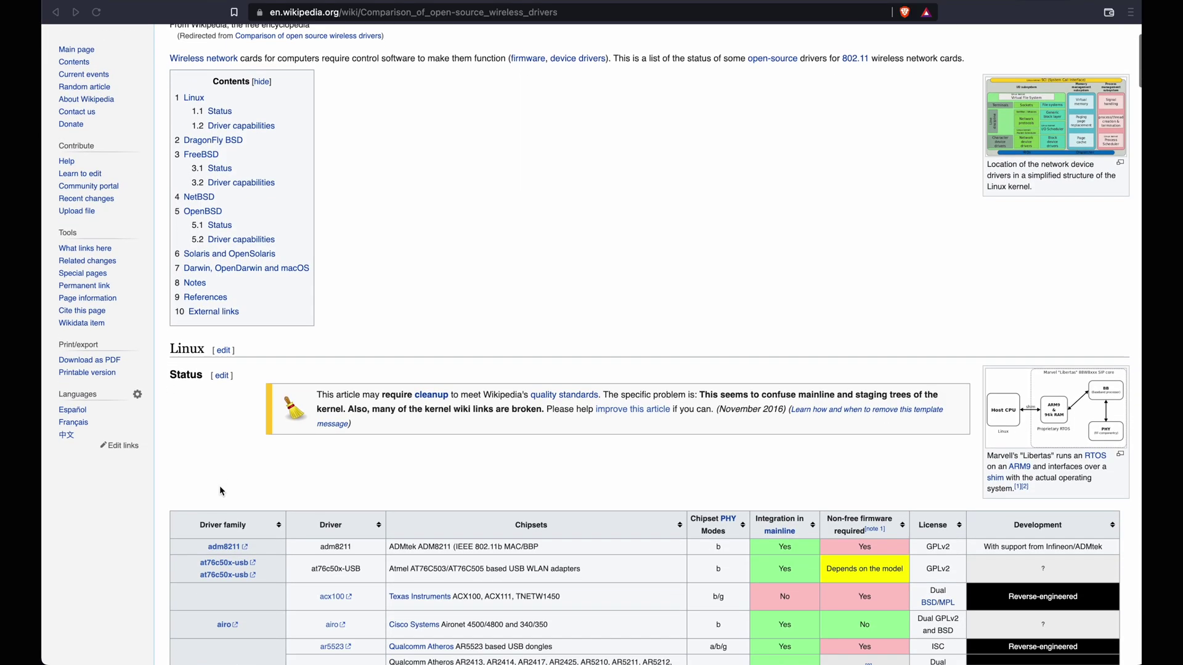
scroll(220, 489, "down", 15)
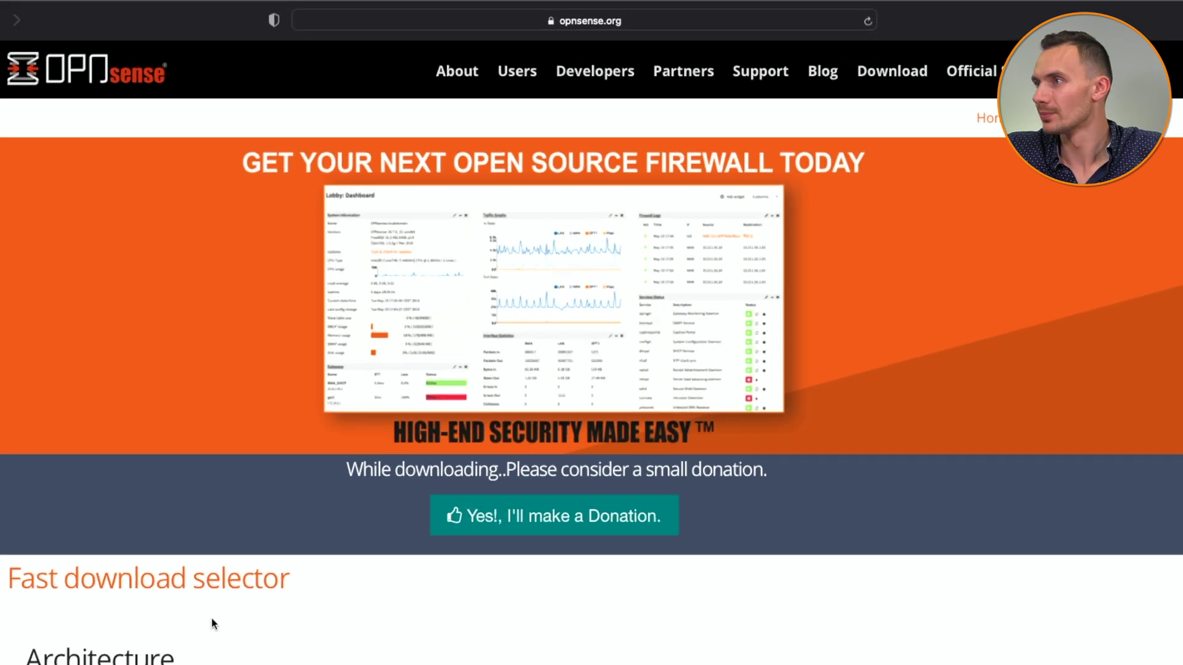
Go to the opnsense.org download page in Safari.
left_click(568, 13)
type("https://opnsense")
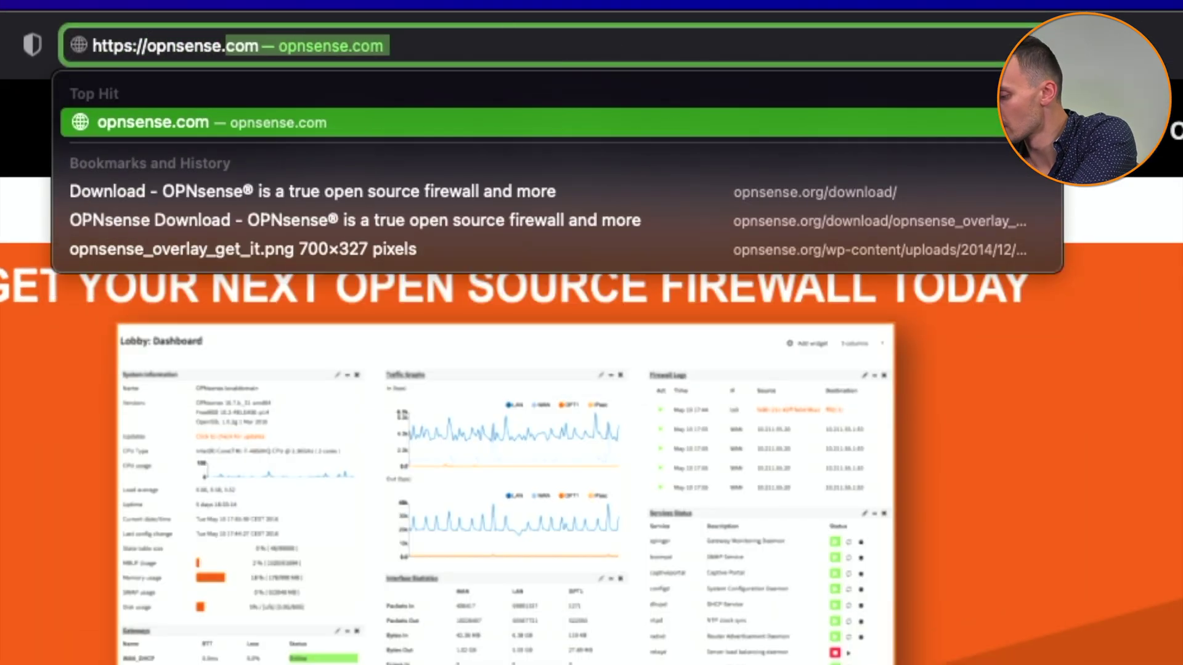
key("Down")
key("Return")
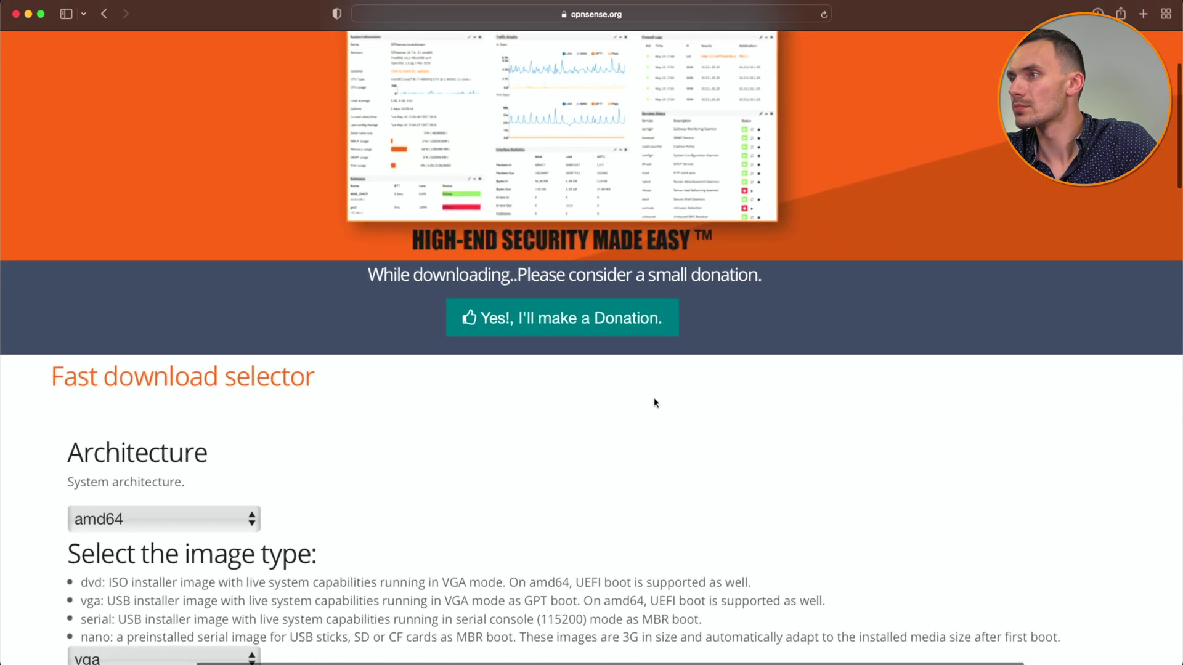
scroll(630, 521, "down", 1)
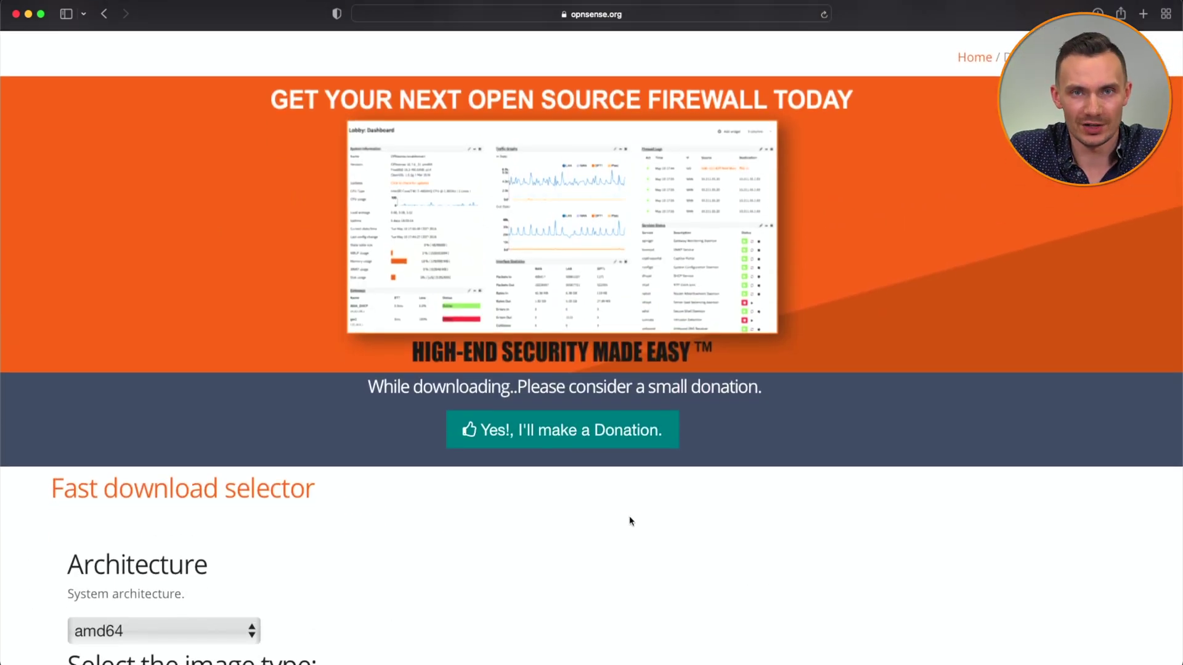
scroll(630, 520, "down", 3)
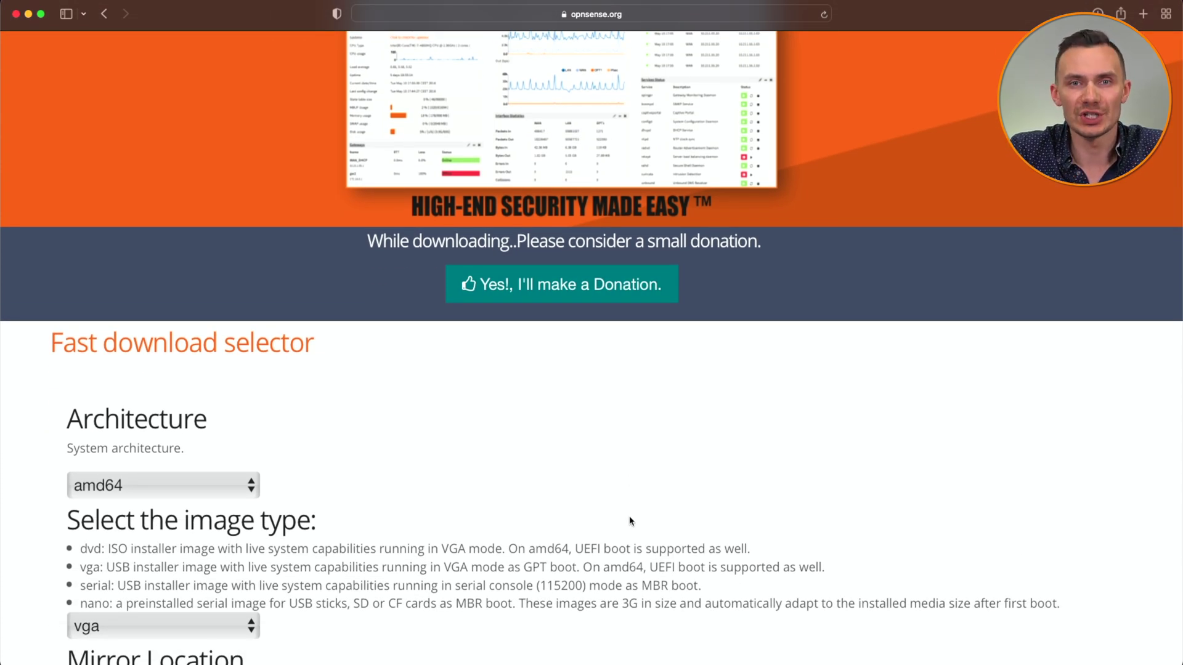
Download the amd64 vga image from the LeaseWeb (East Coast) mirror, allowing the download.
left_click(160, 625)
left_click(161, 624)
scroll(288, 630, "down", 2)
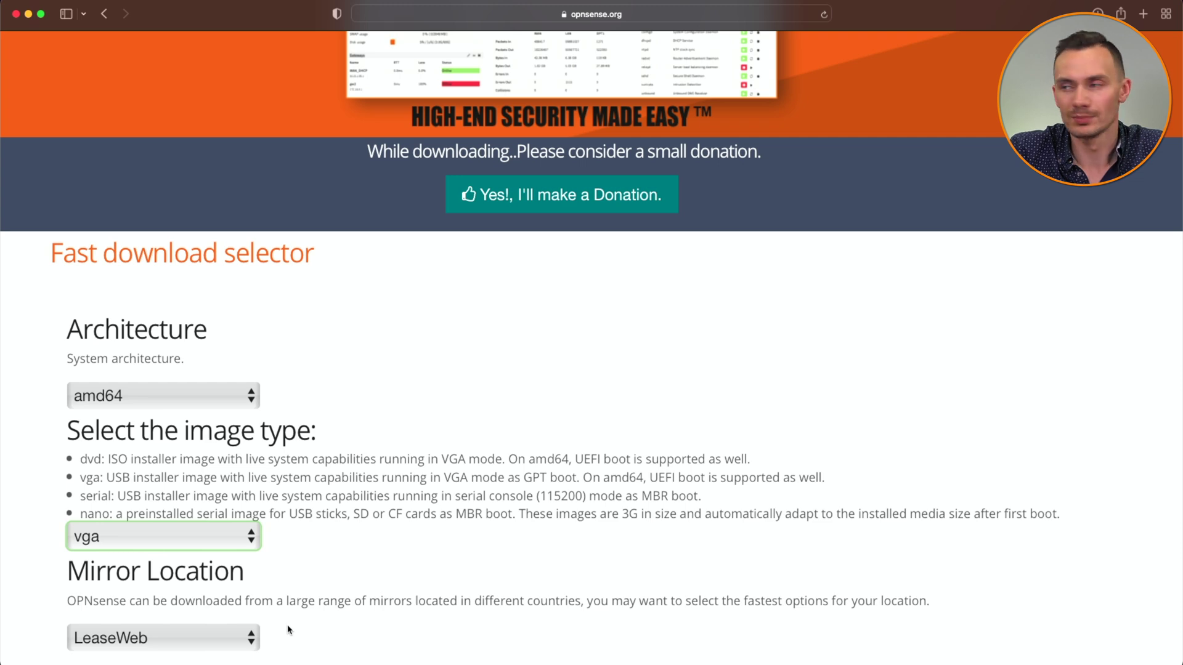
left_click(234, 638)
scroll(247, 616, "down", 4)
left_click(268, 566)
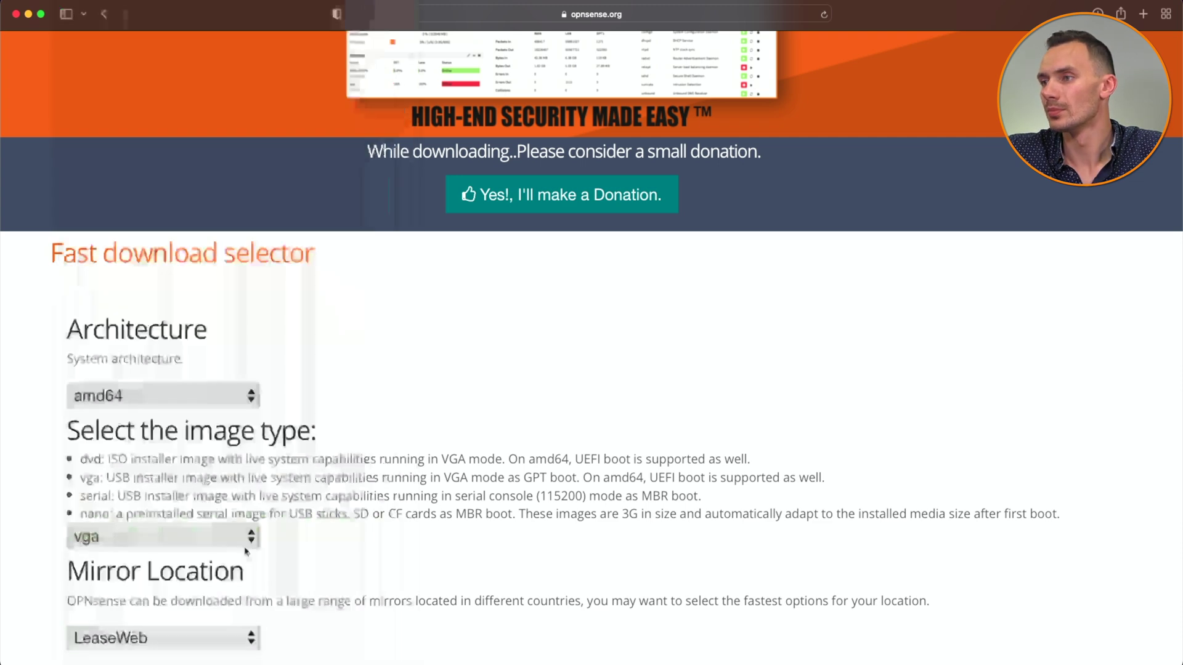
scroll(269, 564, "down", 5)
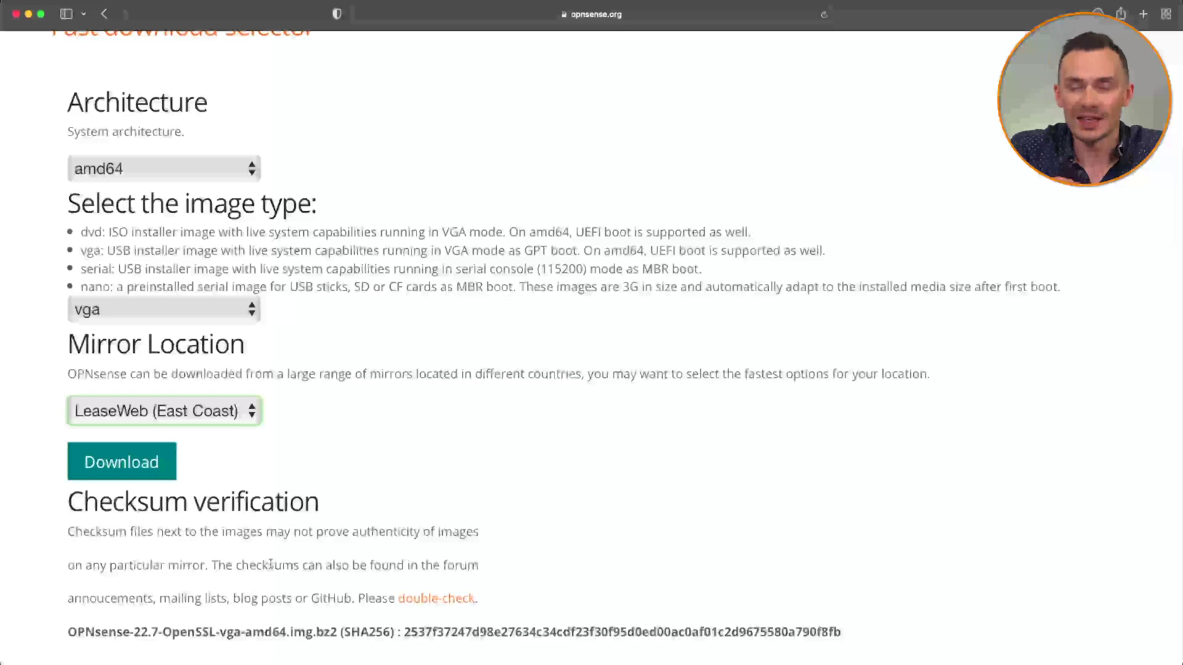
left_click(123, 462)
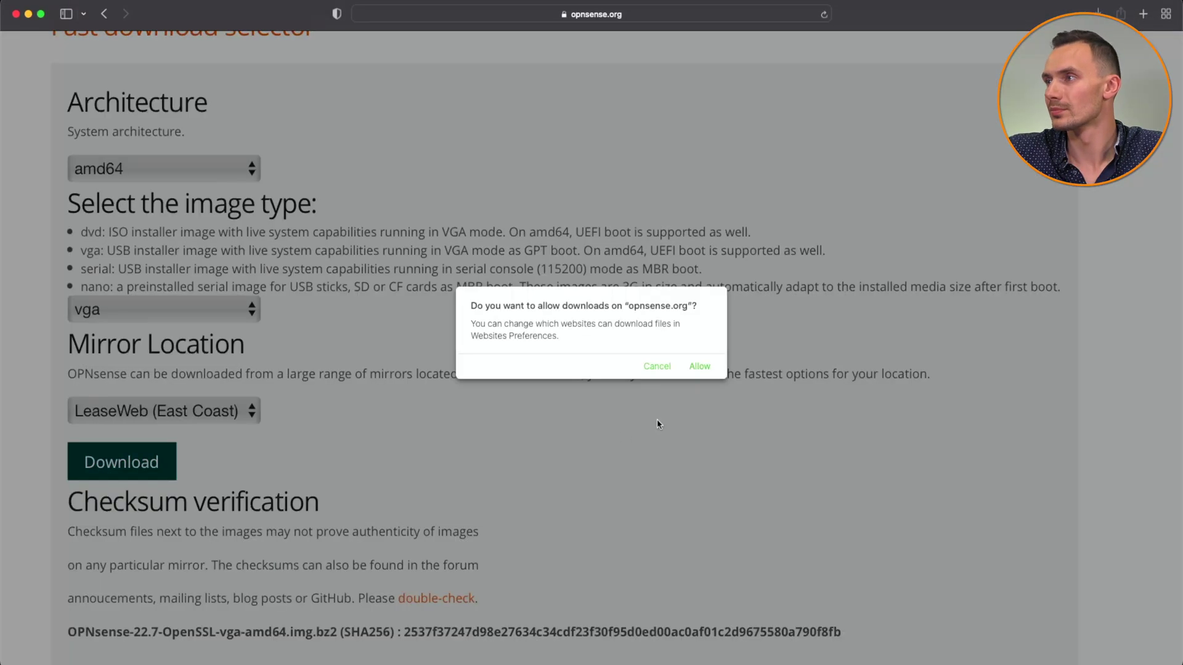
left_click(700, 367)
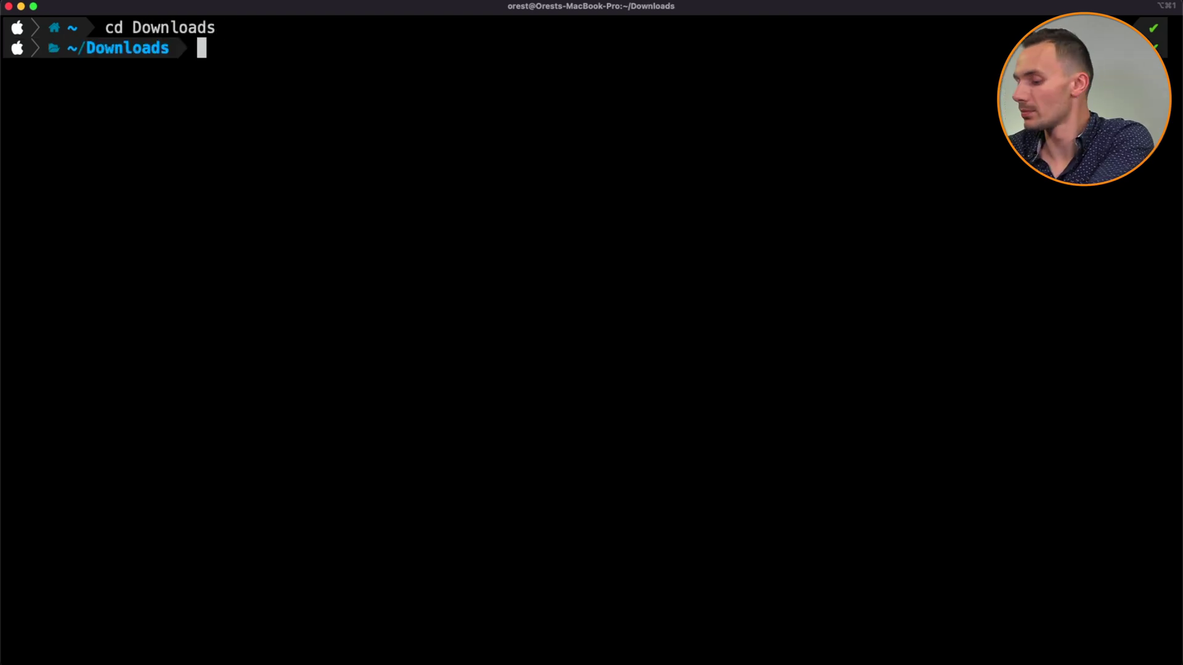
In ~/Downloads, list the files and start a new vim file named checksum.
type("ls")
key("Return")
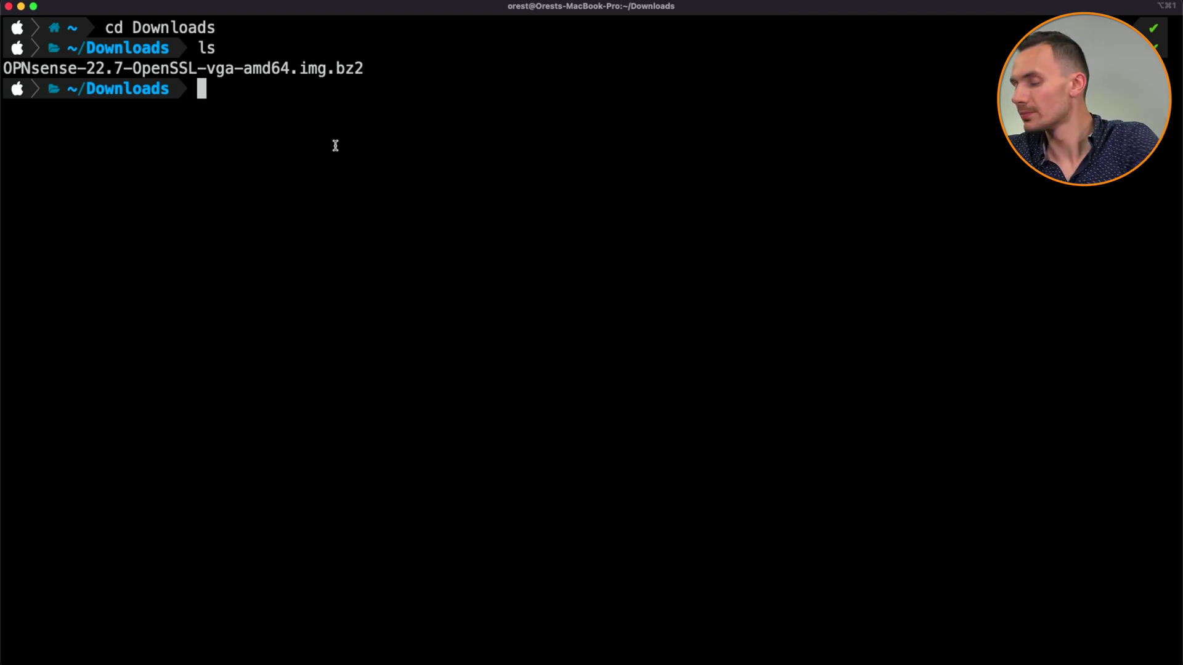
type("vim checksum")
key("Return")
Paste the image's SHA256 hash from the download page into the checksum file.
key("super+Tab")
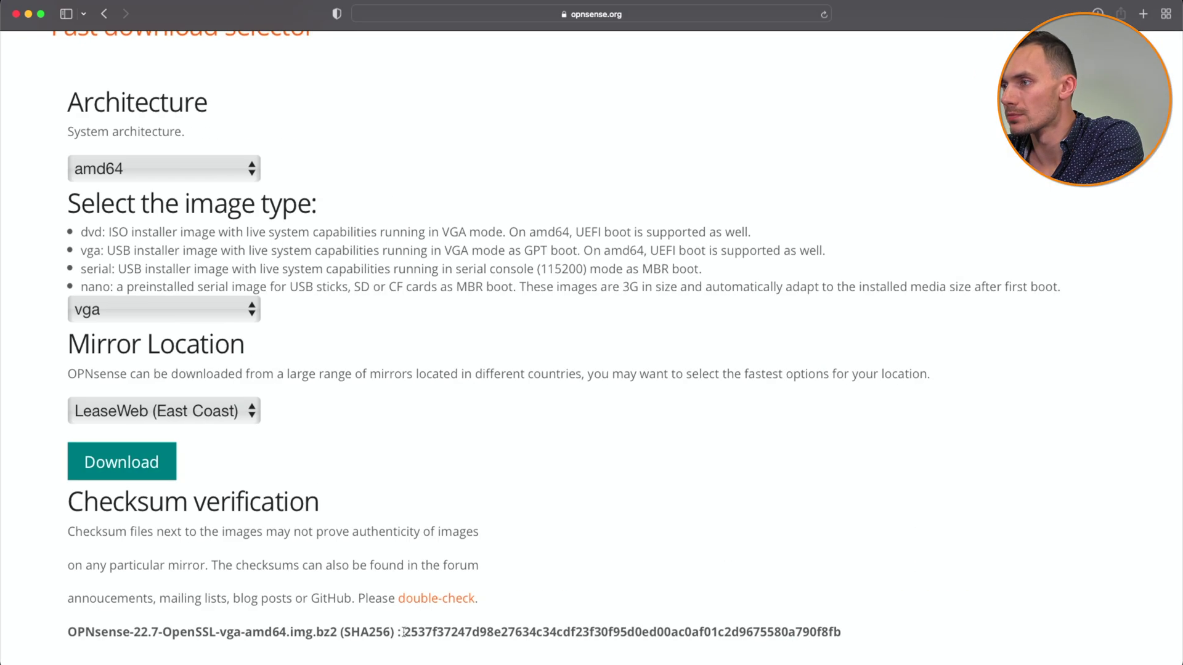
left_click_drag(405, 633, 841, 633)
key("super+c")
key("super+Tab")
key("i")
key("super+v")
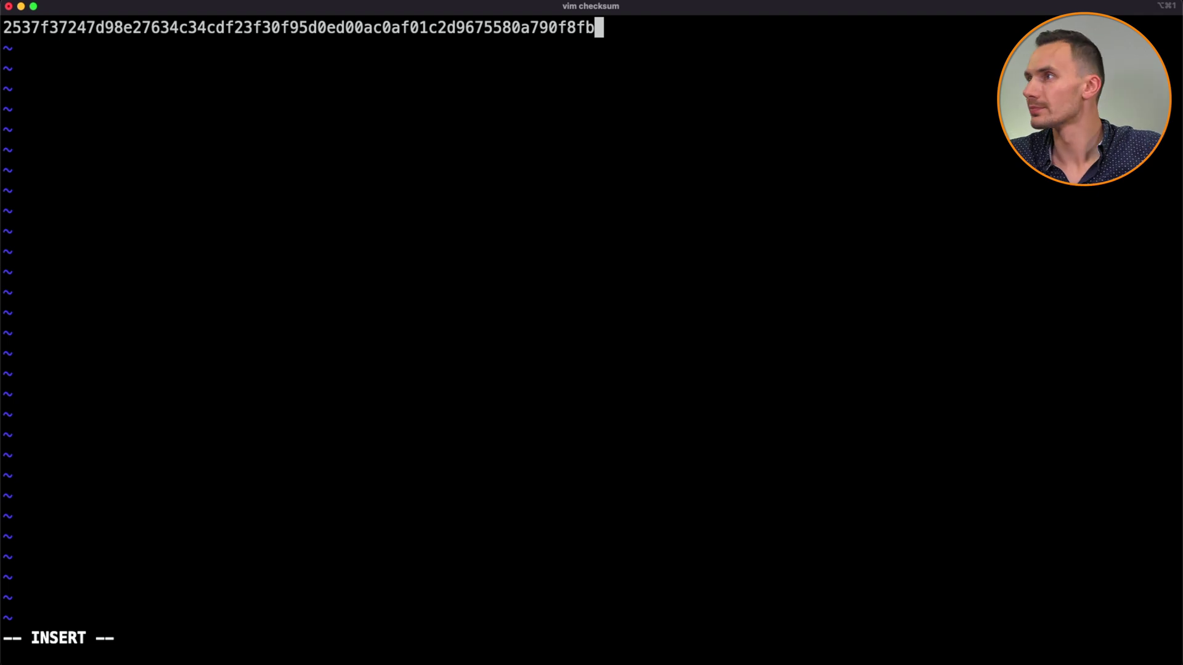
Add the file name OPNsense-22.7-OpenSSL-vga-amd64.img.bz2 after the hash and save with :wq.
key("super+Tab")
left_click_drag(68, 632, 338, 633)
key("super+c")
key("super+Tab")
key("super+v")
key("Escape")
type(":wq")
key("Return")
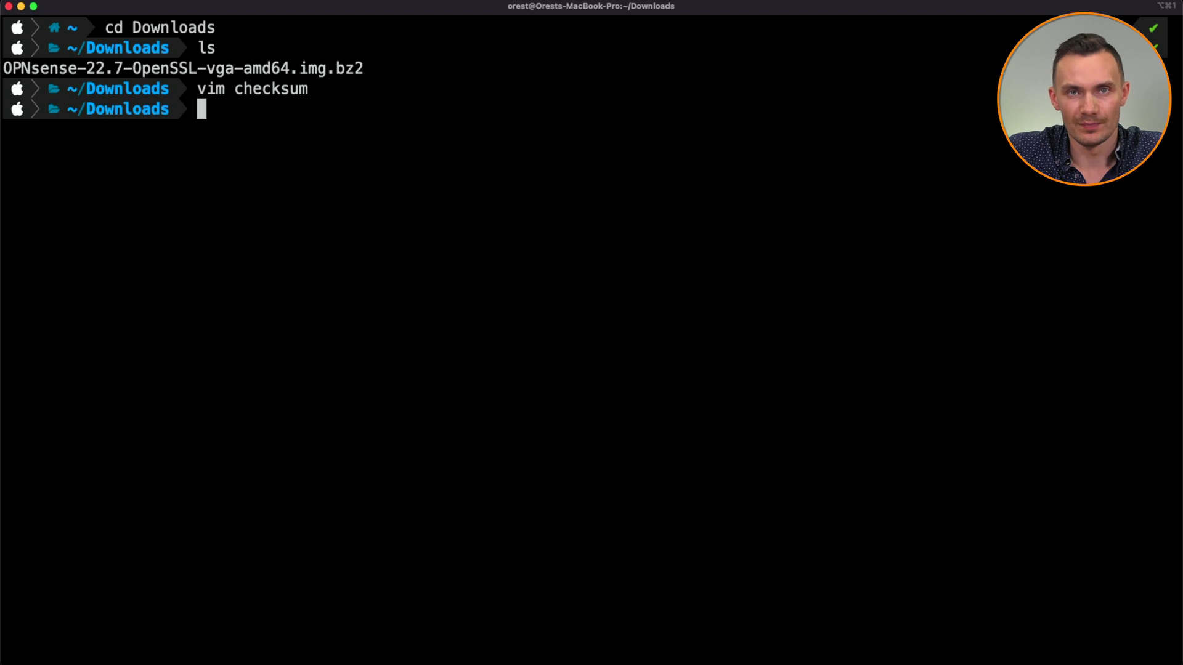
Run shasum -c -a 256 checksum to confirm the image is OK, then launch balenaEtcher.
type("shasum -c -a 2")
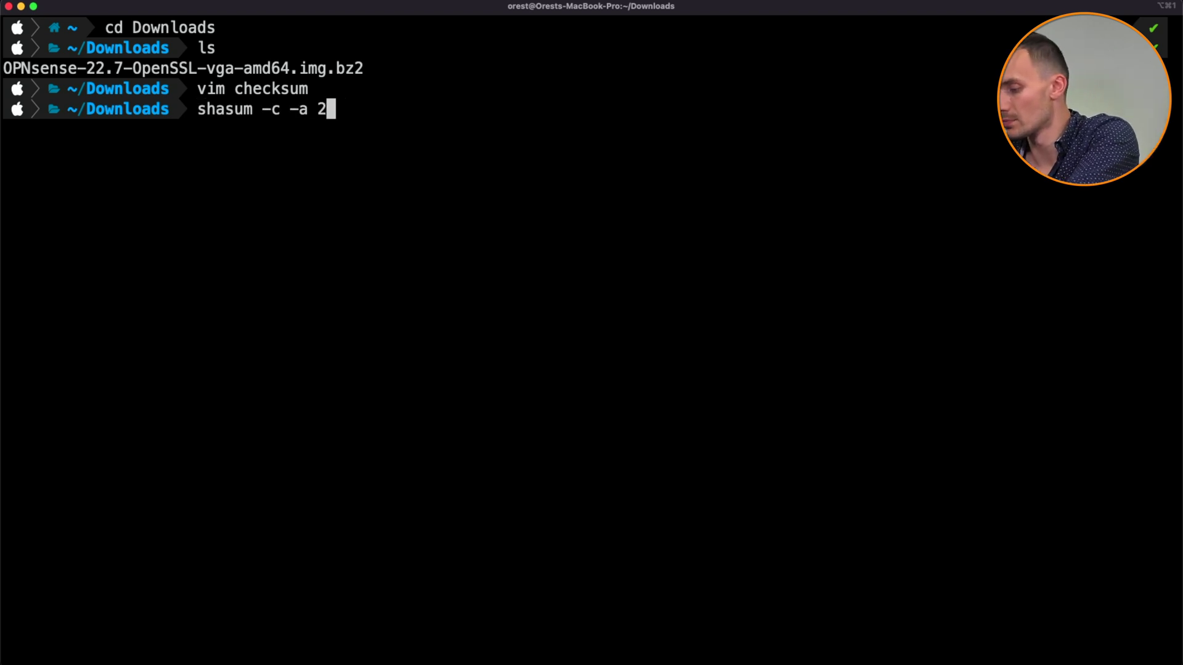
type("56 checksum")
key("Return")
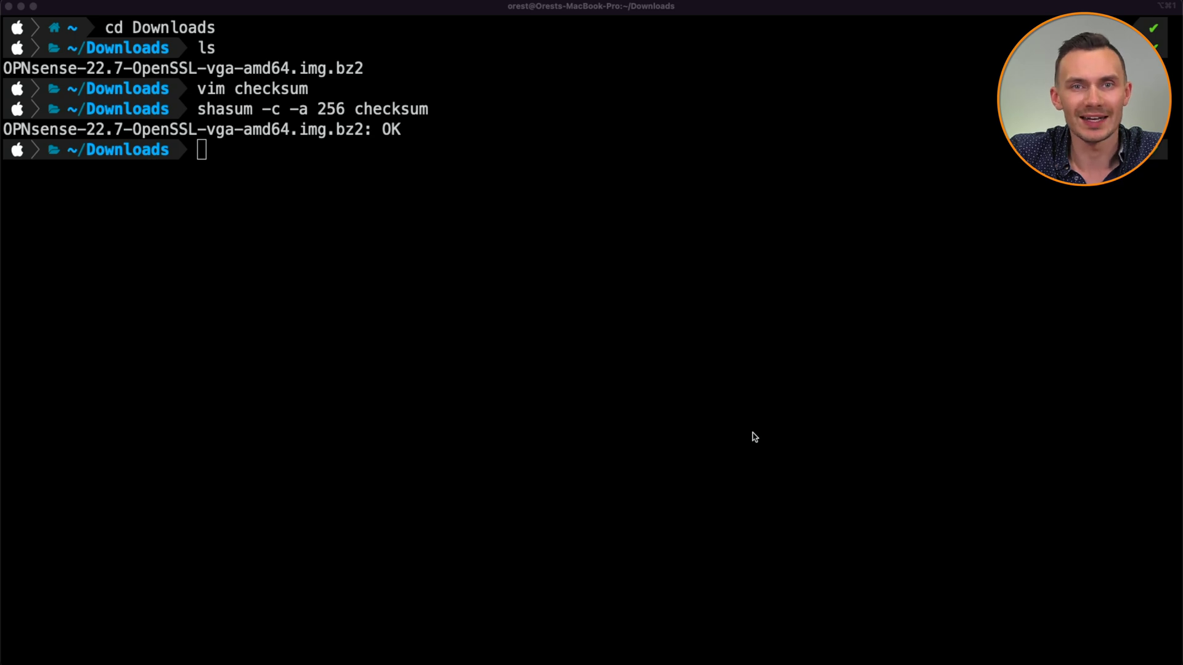
left_click(884, 637)
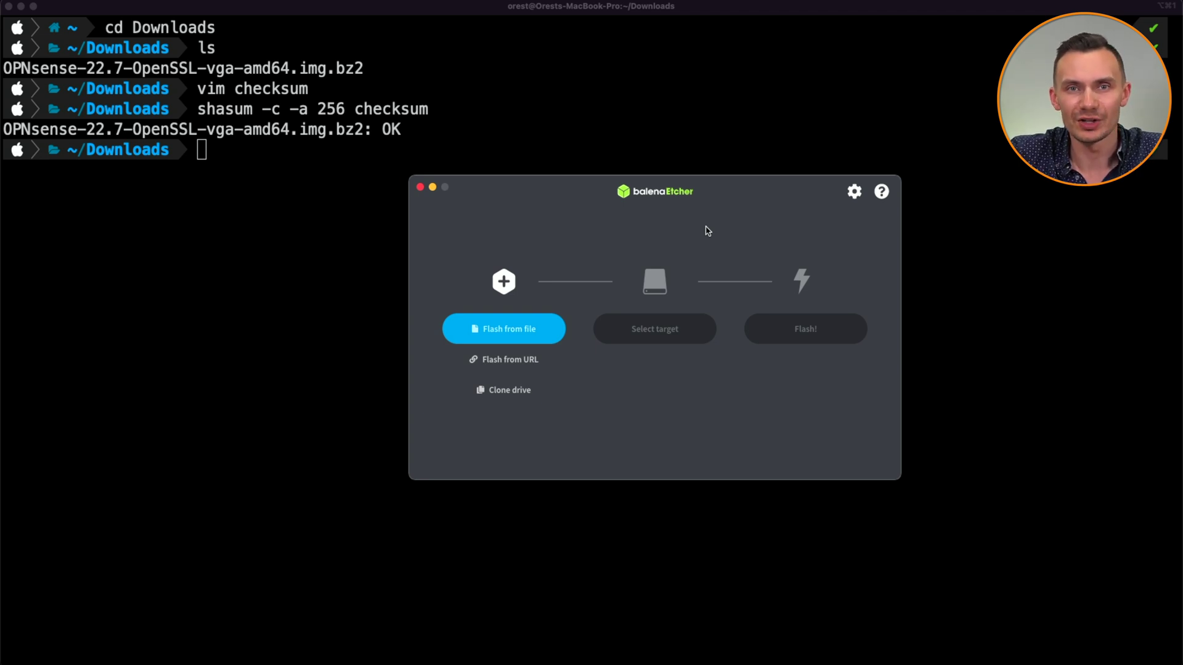
Select the OPNsense image and the USB target drive, then start flashing.
left_click(534, 327)
key("Return")
left_click(654, 329)
left_click(733, 459)
left_click(796, 342)
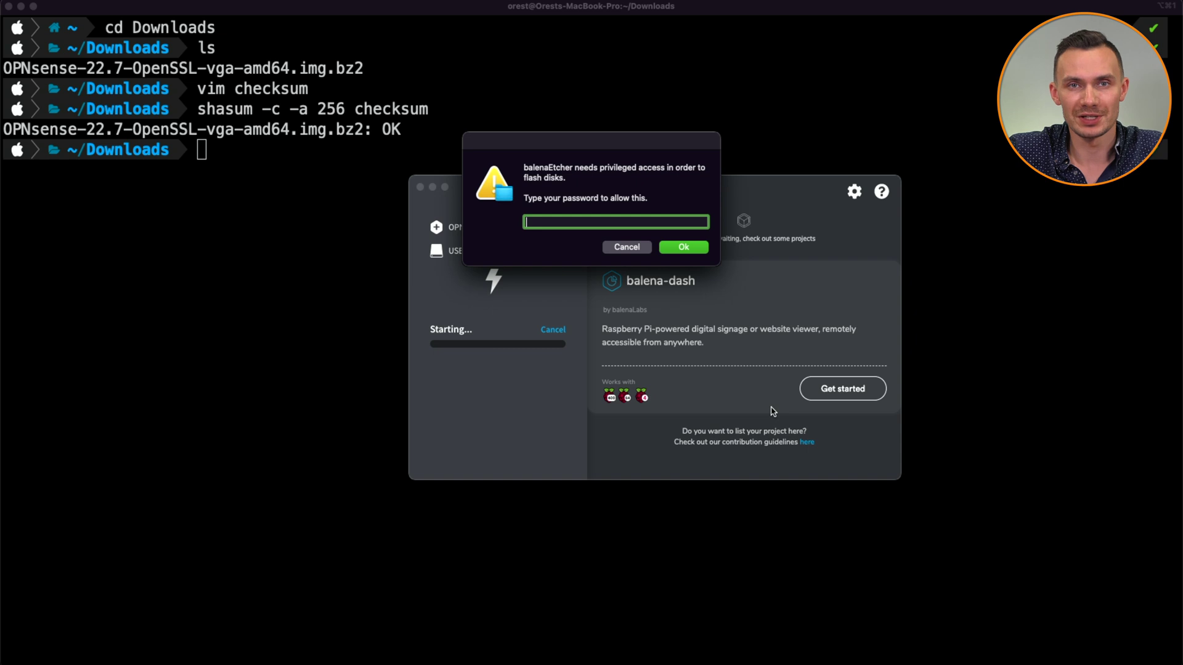
Enter the macOS account password to authorize the flash.
type("******")
key("BackSpace")
key("BackSpace")
key("BackSpace")
key("BackSpace")
key("BackSpace")
type("**********")
key("Return")
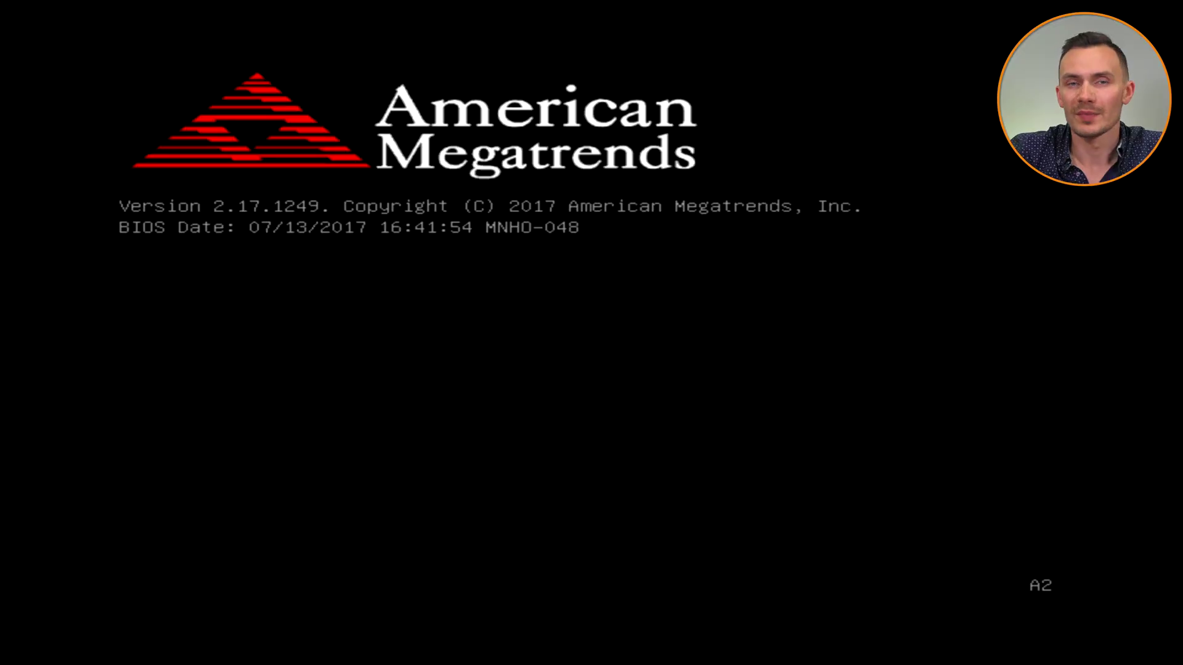
Press Delete at the American Megatrends splash to enter the BIOS setup.
key("Delete")
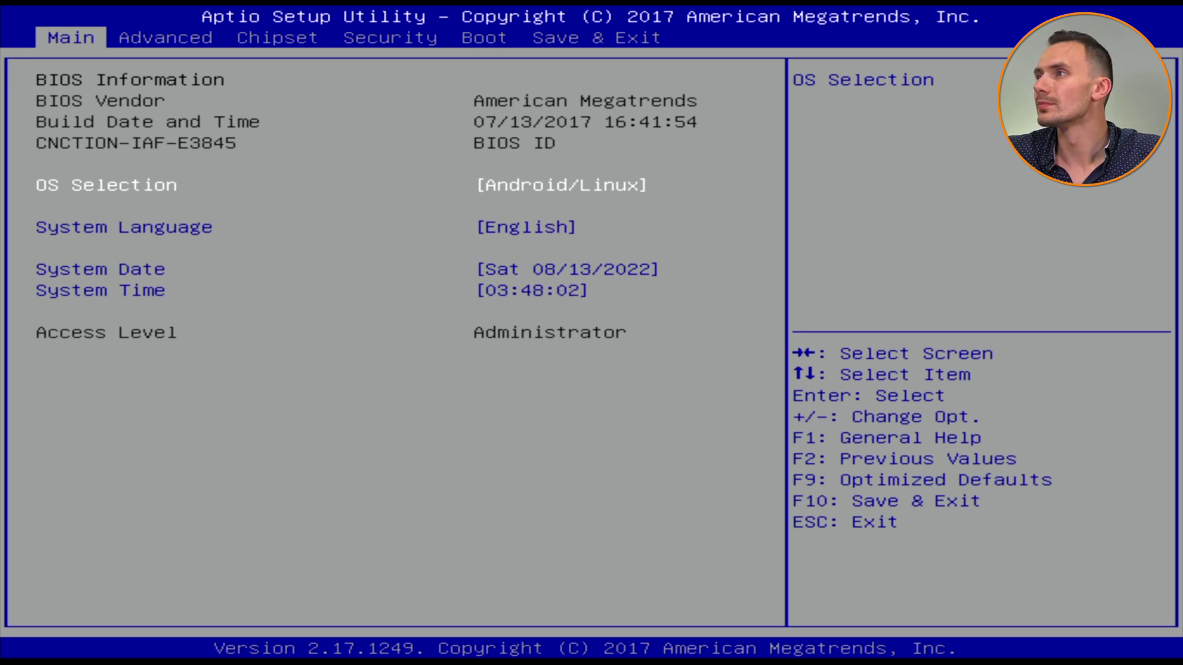
Use Save & Exit boot override 'UEFI: USB Flash Disk 1100, Partition 1'.
key("Right")
key("Right")
key("Right")
key("Right")
key("Right")
key("Down")
key("Down")
key("Down")
key("Down")
key("Down")
key("Down")
key("Down")
key("Return")
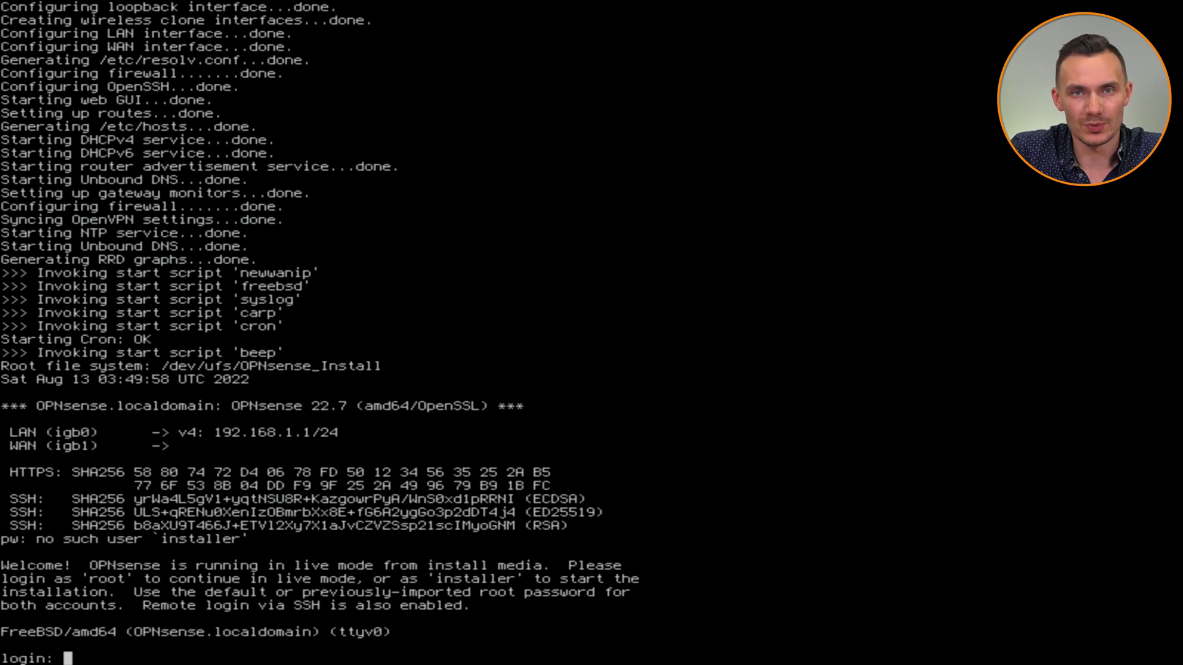
Log in as 'installer' and continue with the default US keymap.
type("installer")
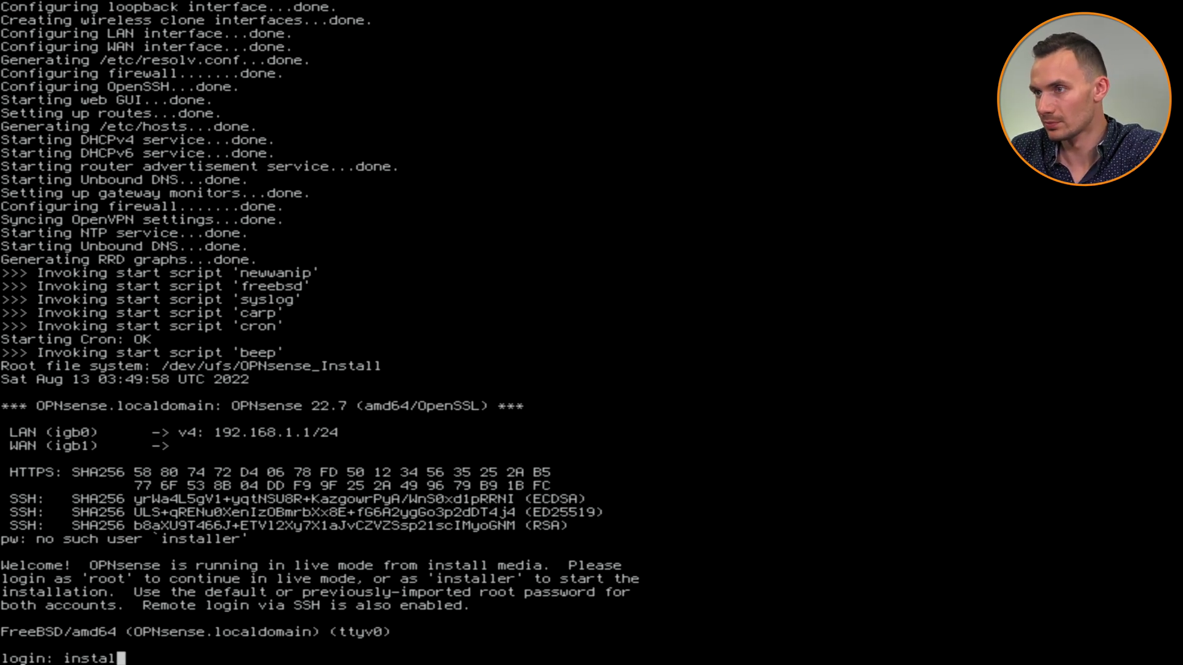
key("Return")
key("Return")
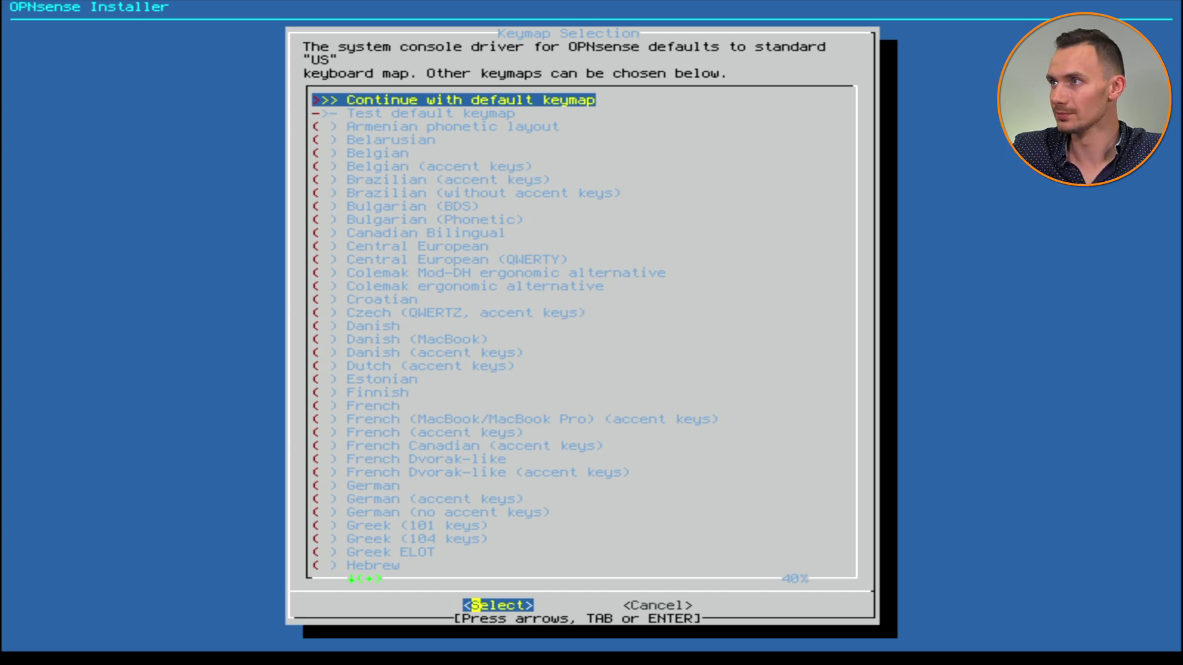
key("Return")
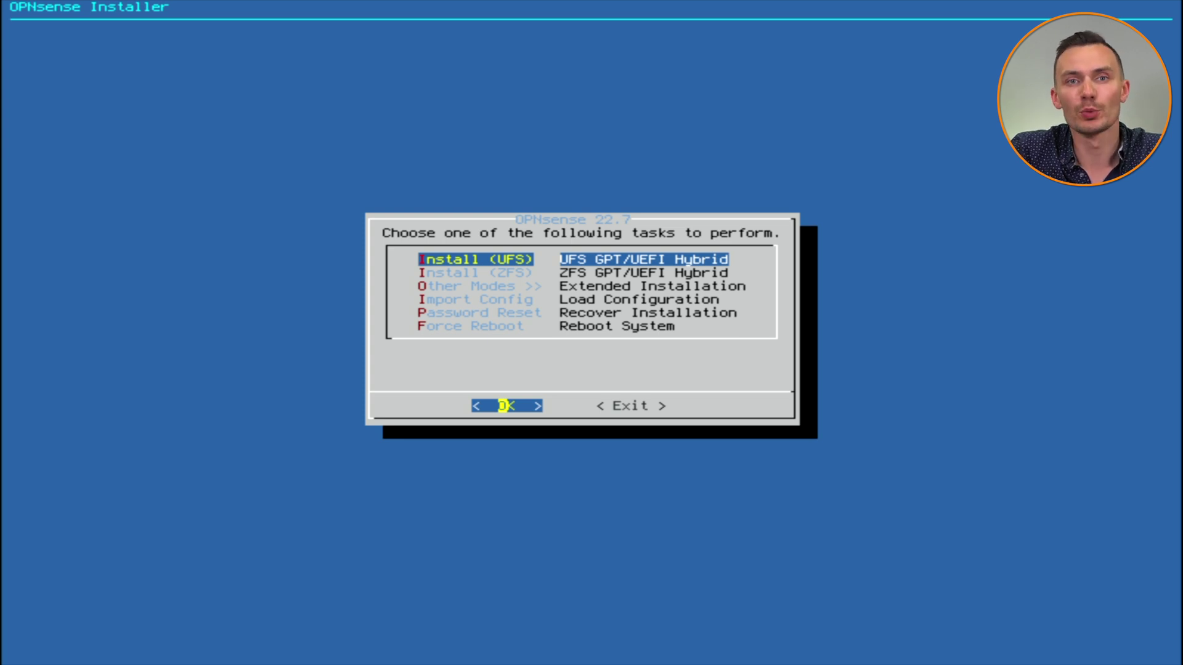
Install UFS onto ada0 with 8GB swap, confirming the disk wipe at Last Chance.
key("Return")
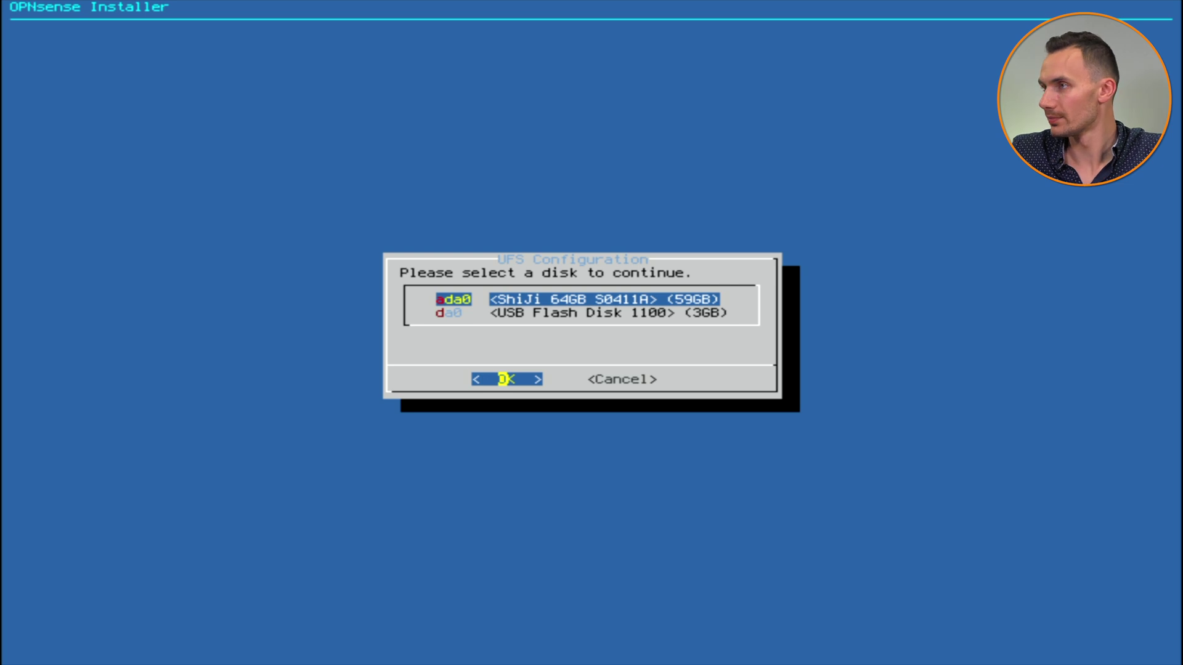
key("Return")
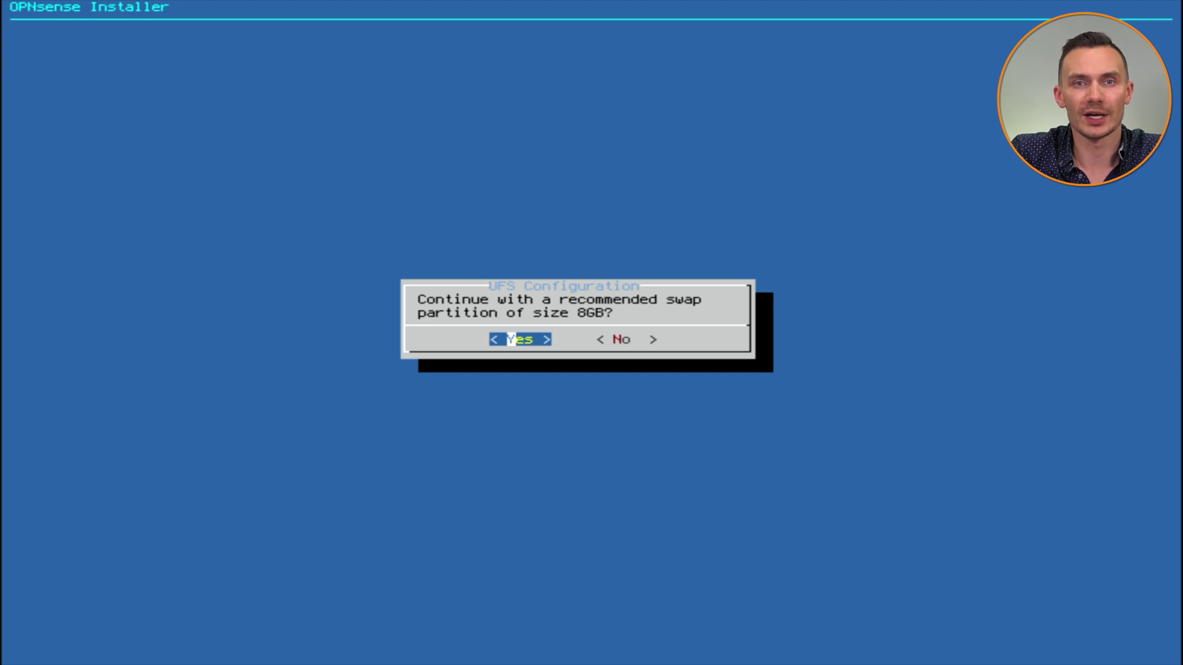
key("Return")
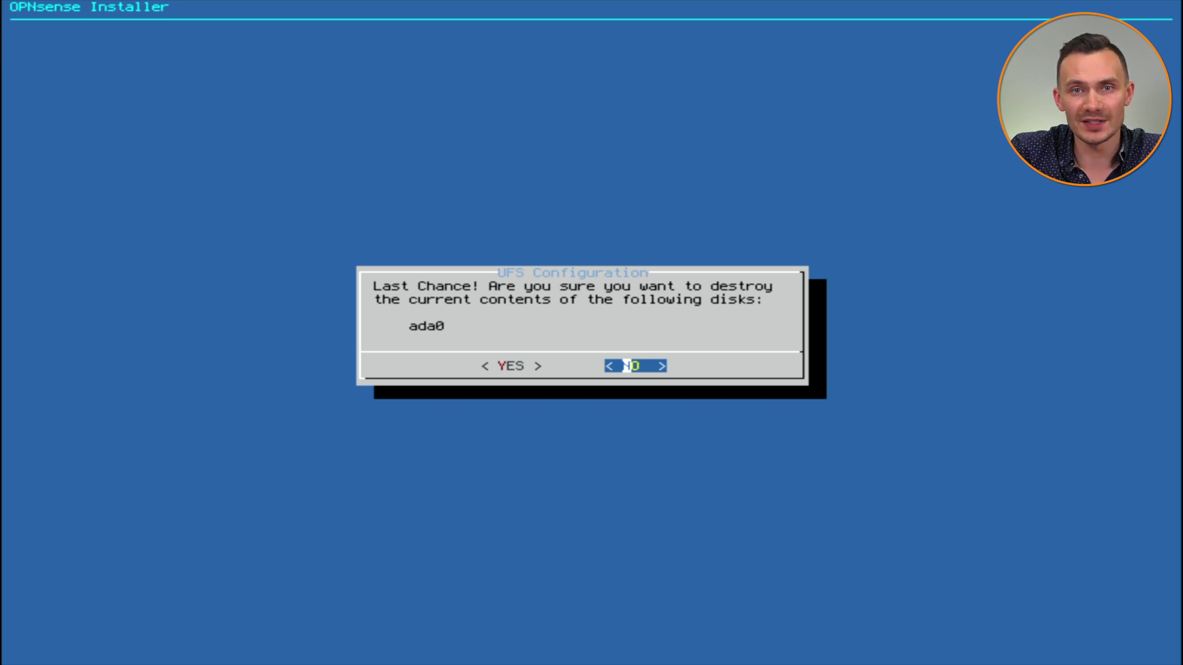
key("Left")
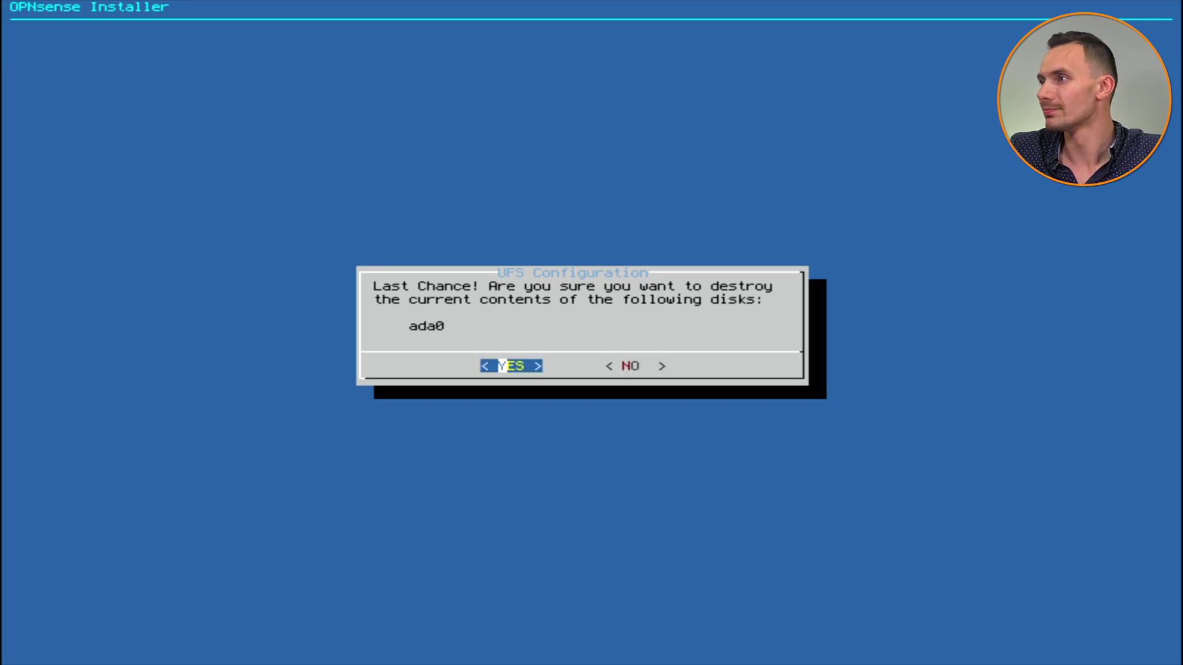
key("Return")
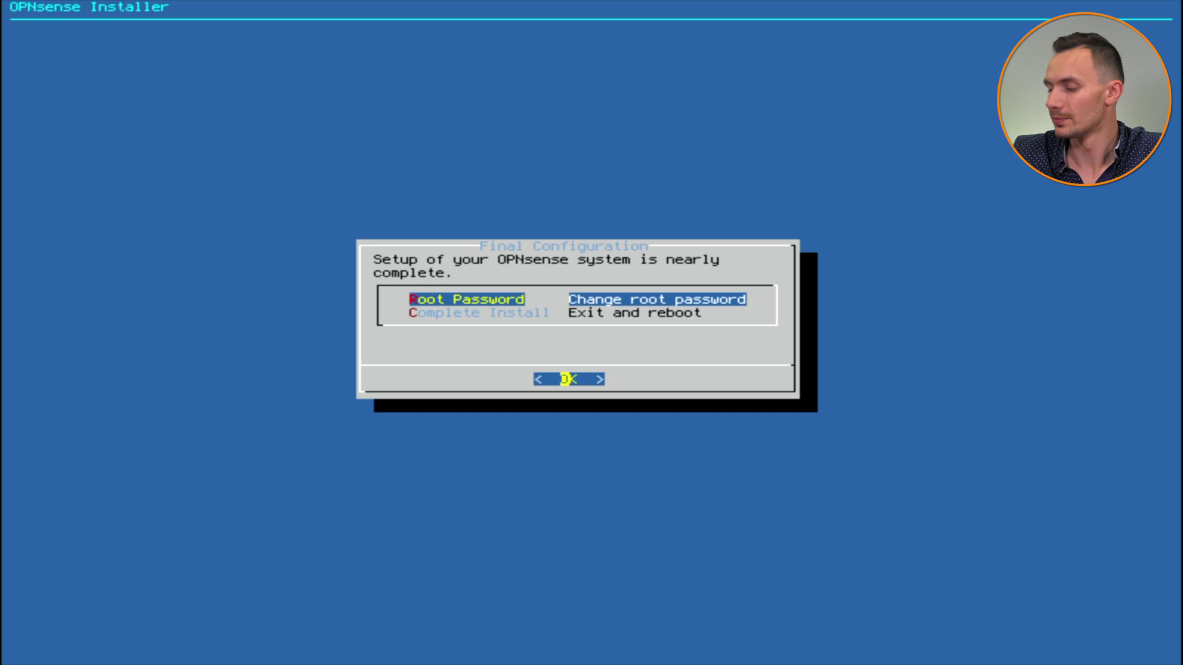
Enter and confirm the new root password, then choose Complete Install to reboot.
key("Return")
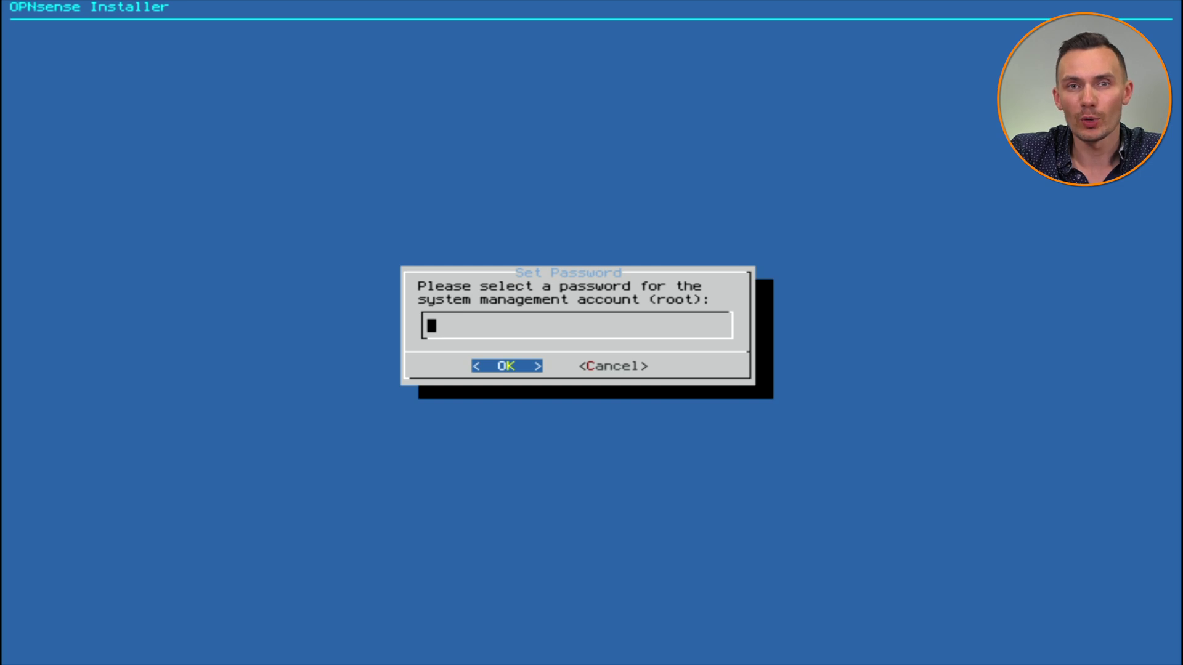
type("***************")
key("Return")
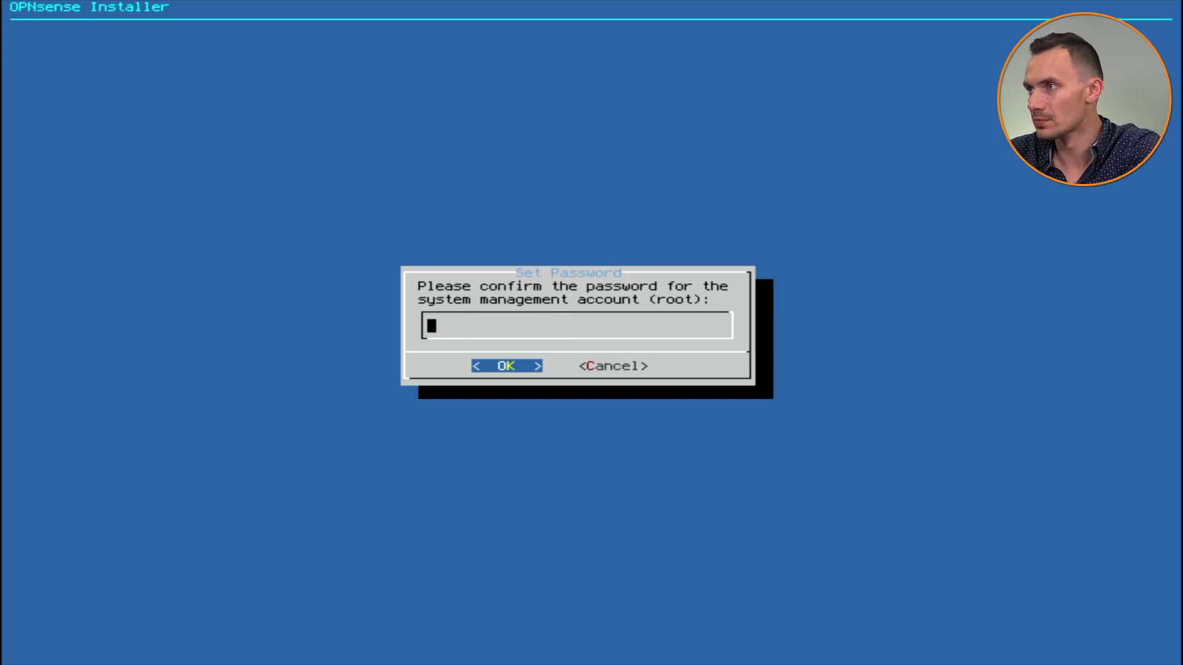
type("***************")
key("Return")
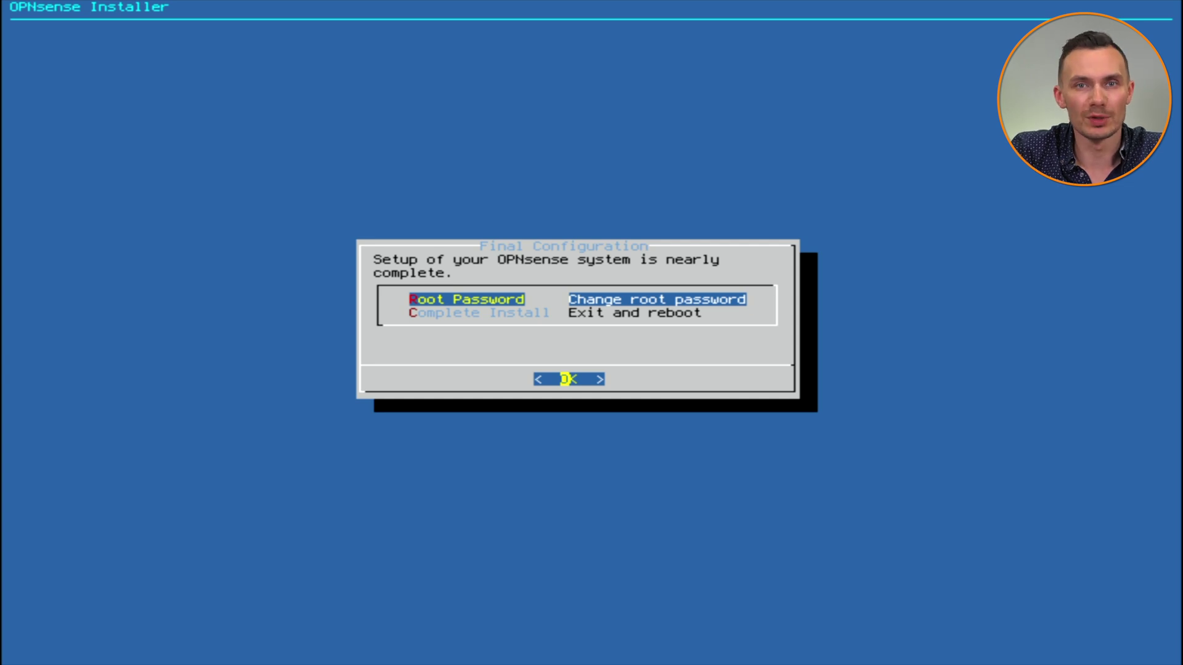
key("Down")
key("Return")
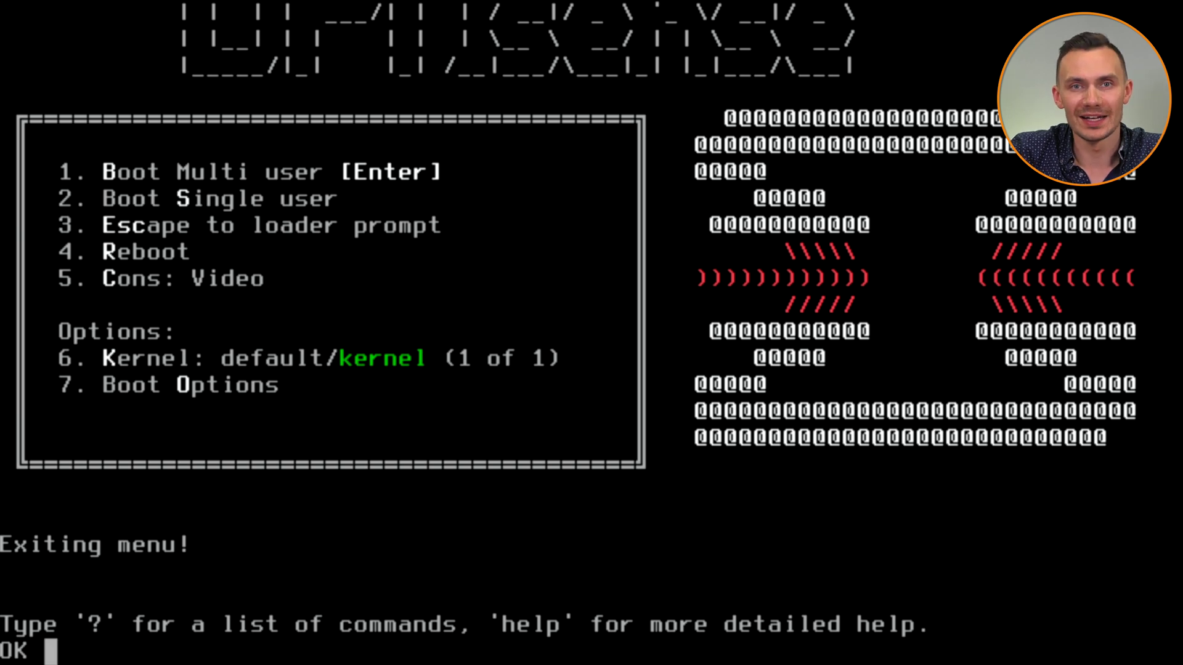
At the loader OK prompt, apply 'set kern.vty=sc' and boot the installed system.
type("set kern.")
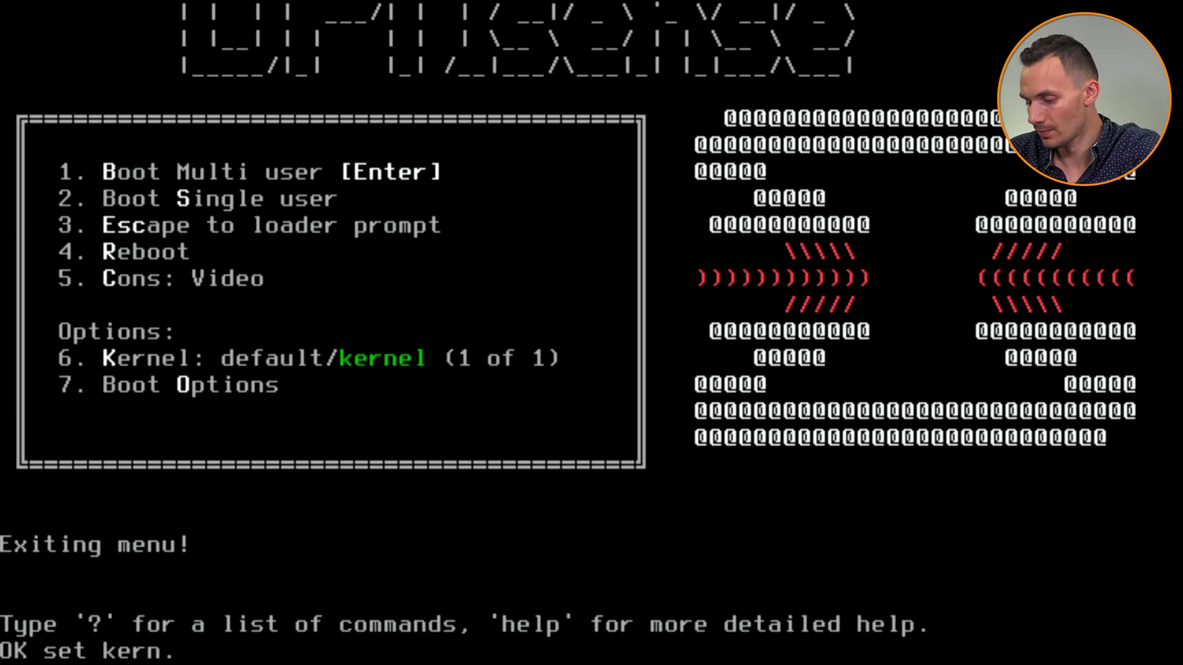
type("vty=sc")
key("Return")
type("boot")
key("Return")
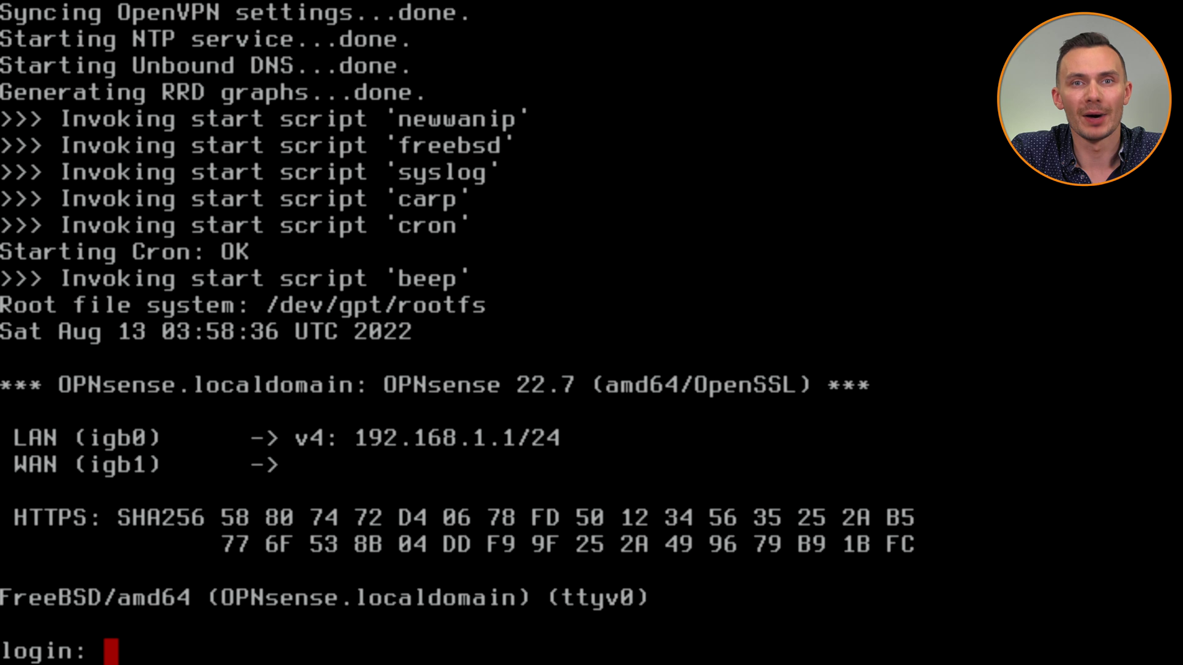
Log in to the console as root and choose option 8 for a shell.
type("root")
key("Return")
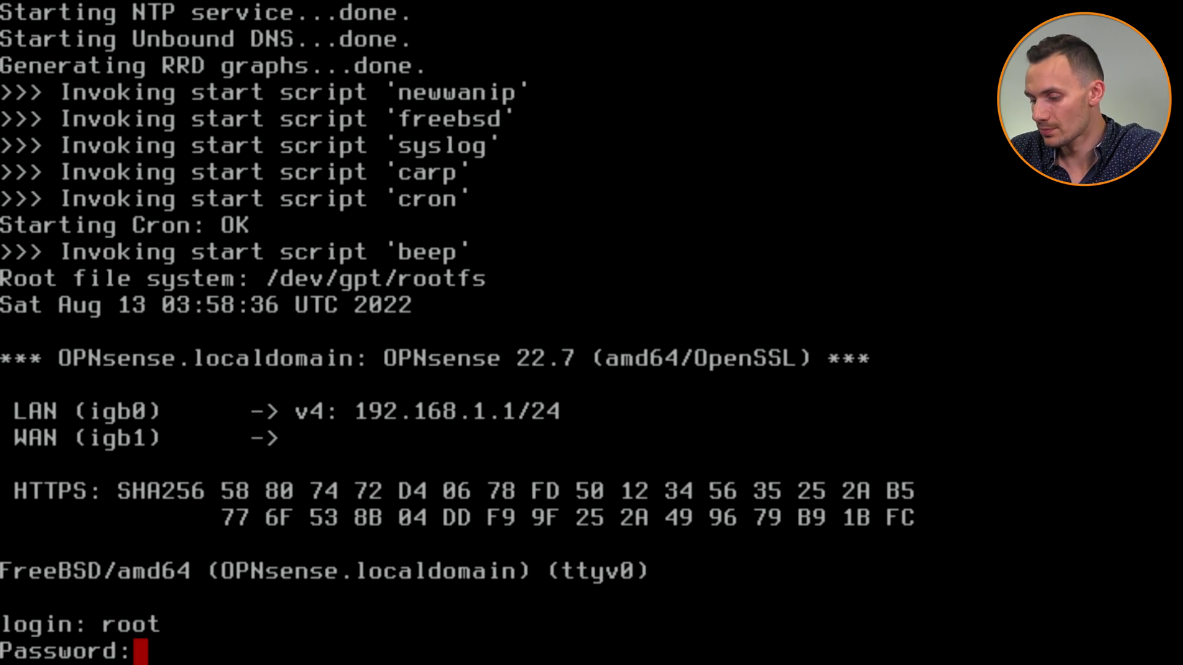
key("Return")
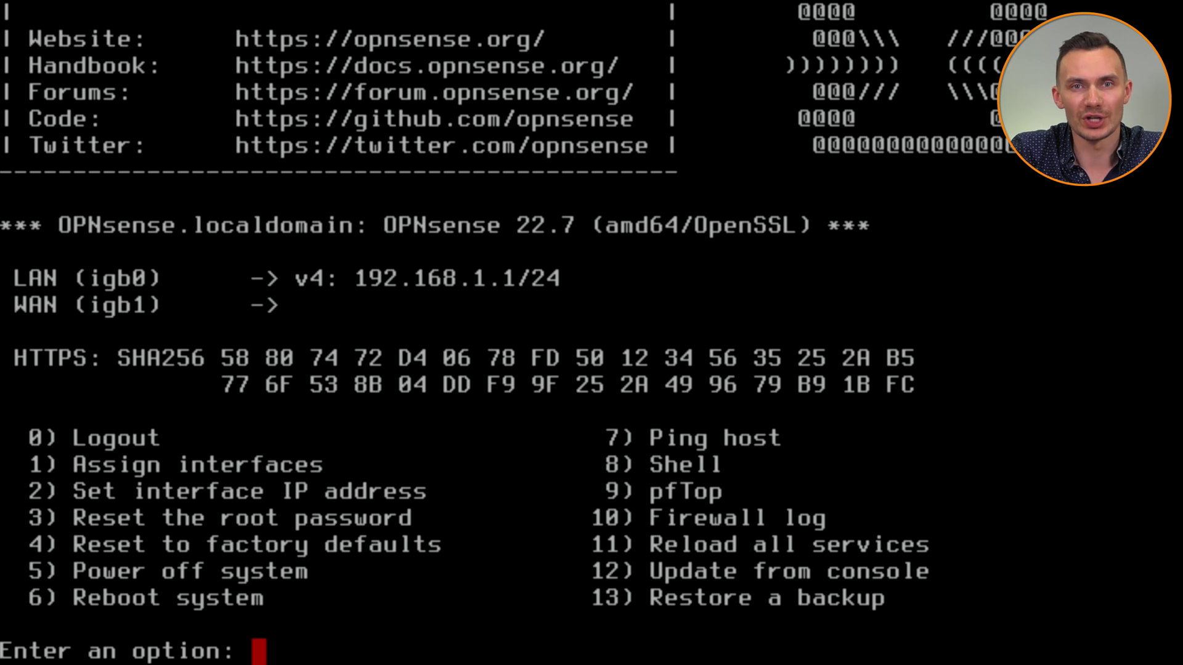
type("8")
key("Return")
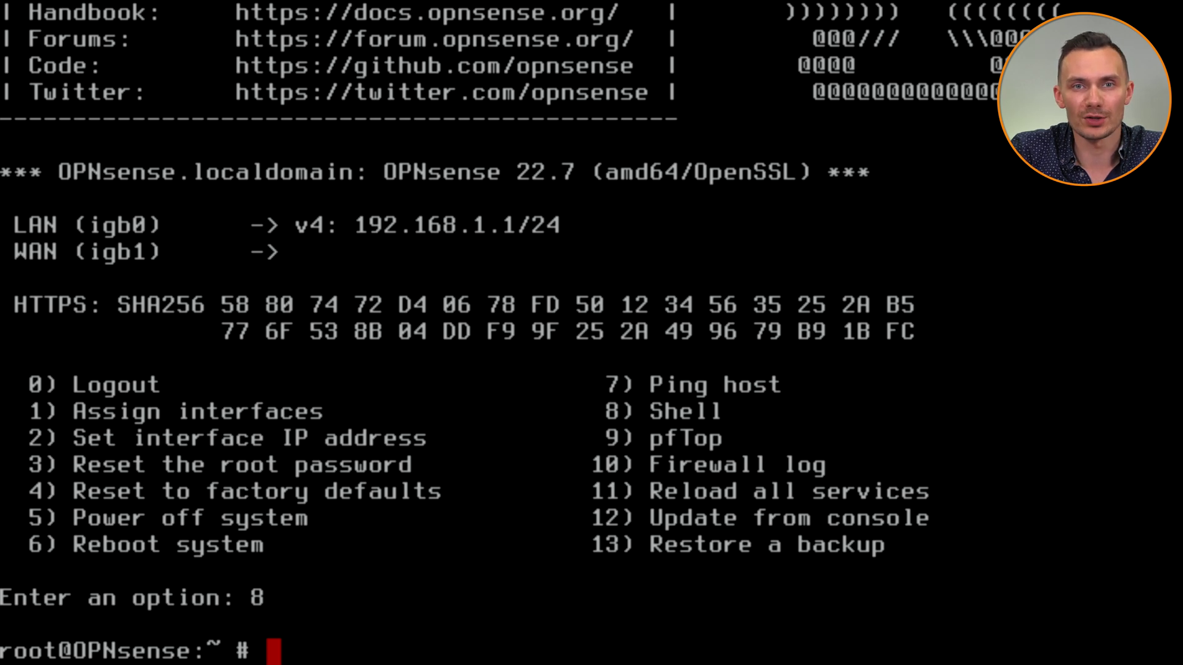
Save the line 'set kern.vty=sc' in /boot/loader.conf.local using vi, then reboot.
type("vi /boot/loader.conf.local")
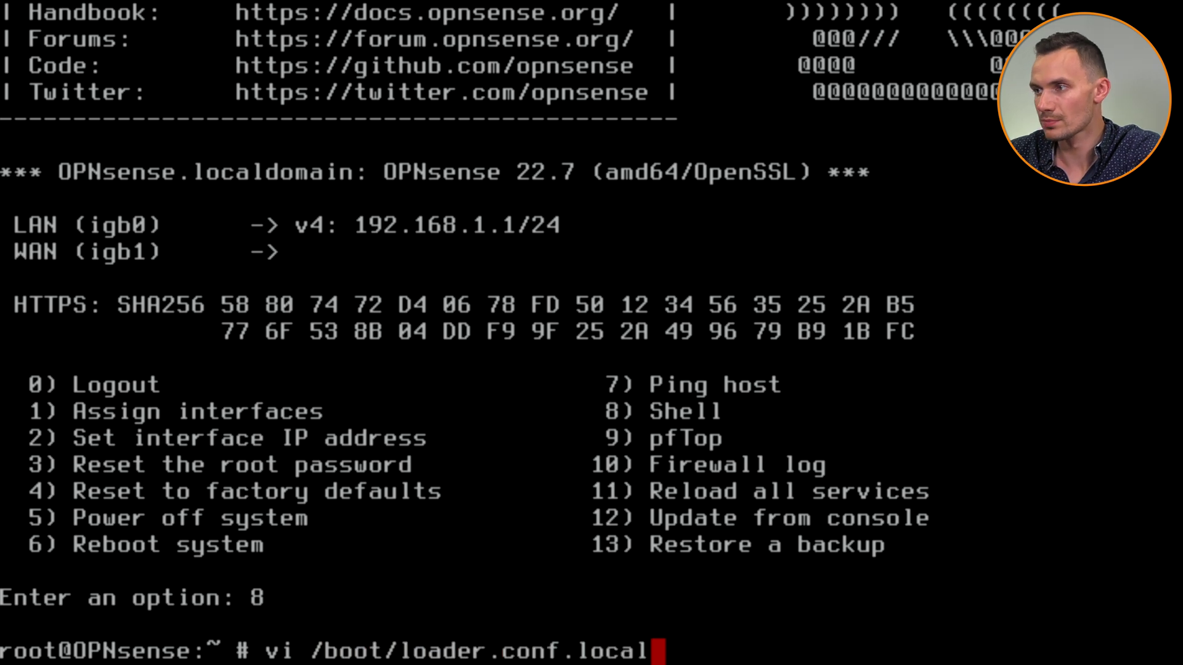
key("Return")
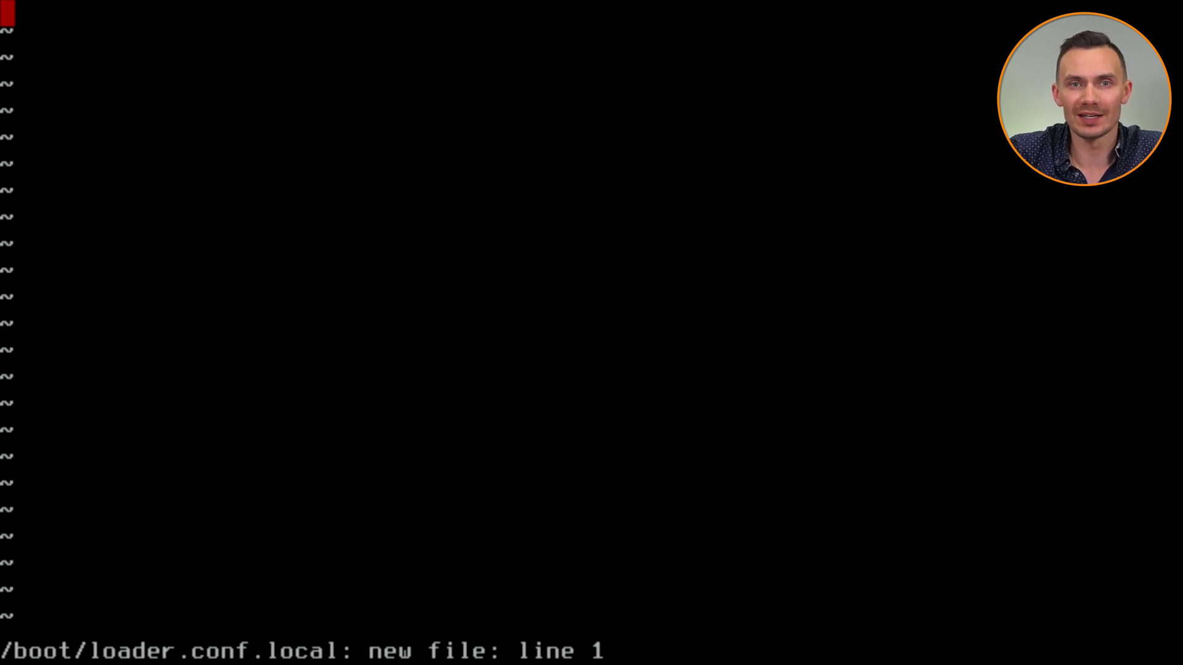
type("iset kern.vty=sc")
key("Escape")
type(":wq")
key("Return")
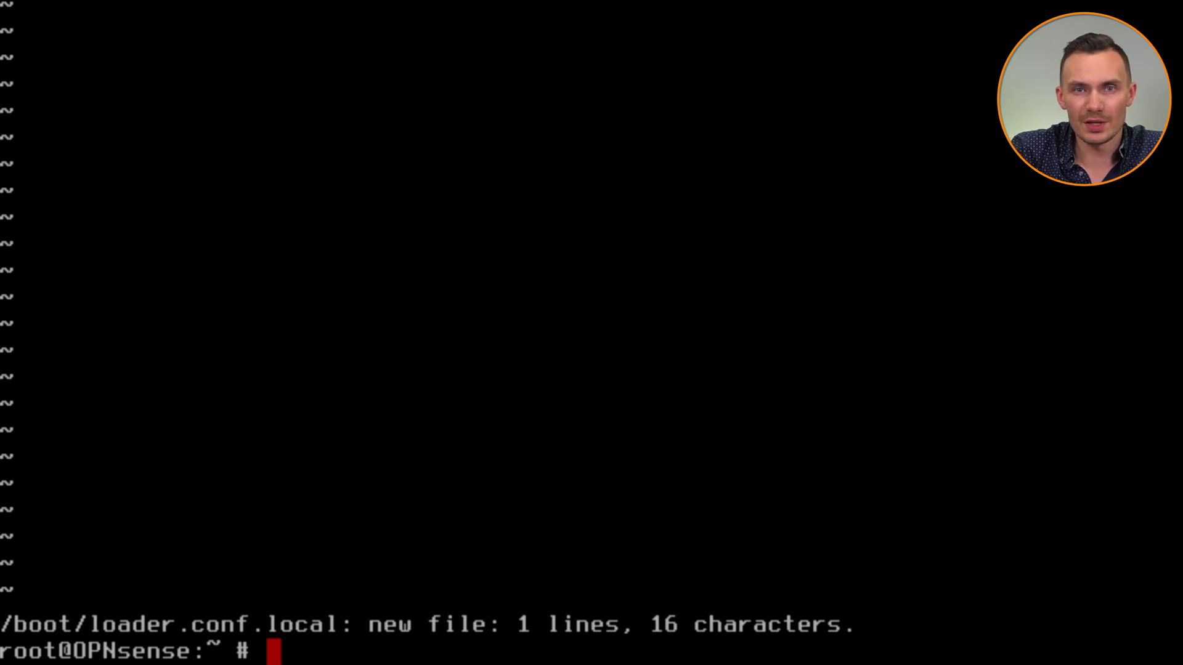
type("reboot")
key("Return")
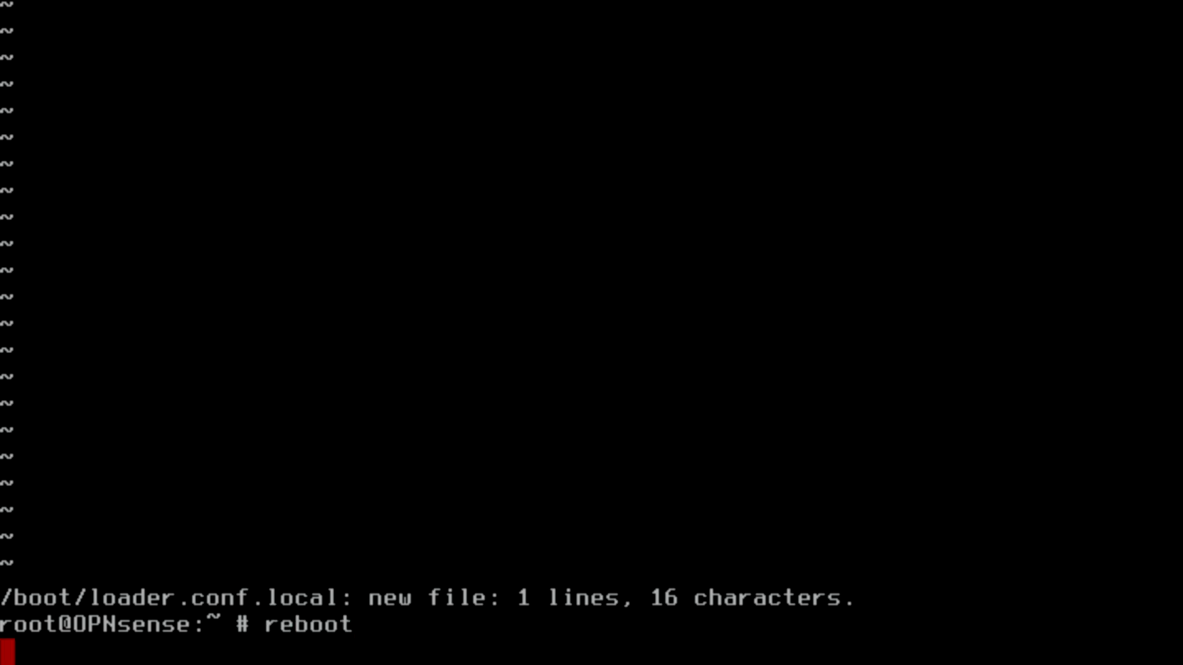